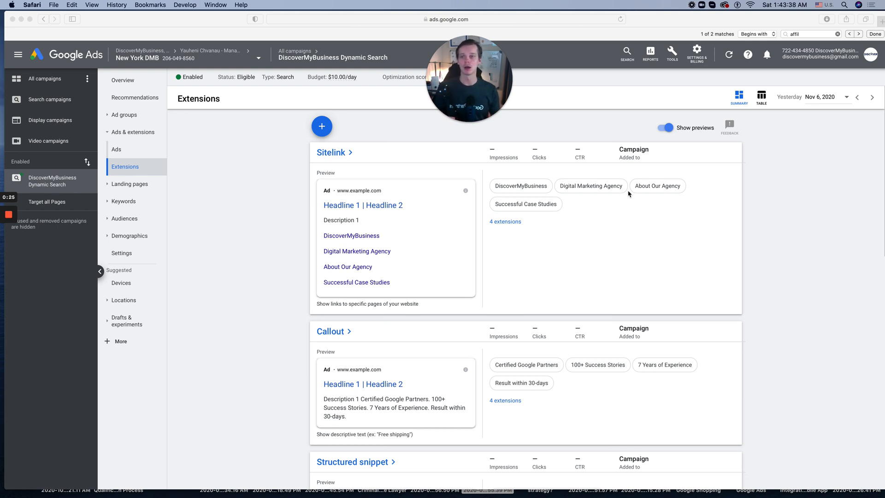
- Open the Extensions page of the DiscoverMyBusiness Dynamic Search campaign from the list of all campaigns
click(299, 256)
click(46, 79)
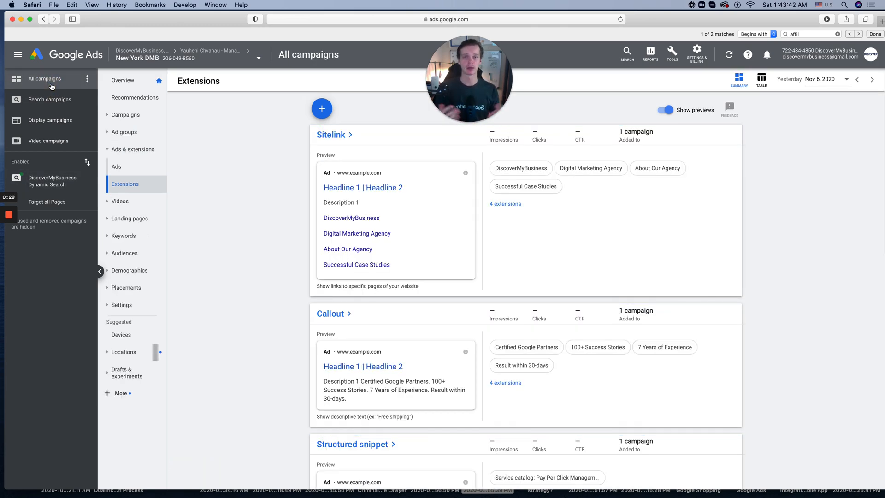
click(123, 81)
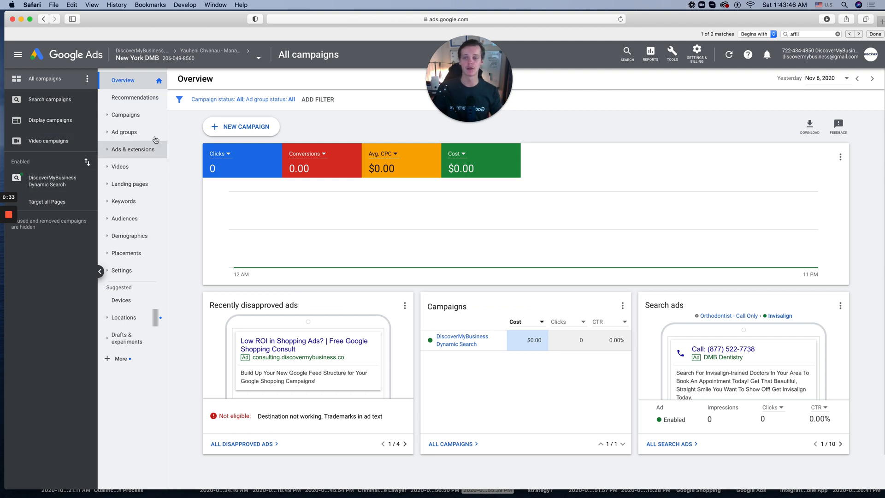
click(123, 115)
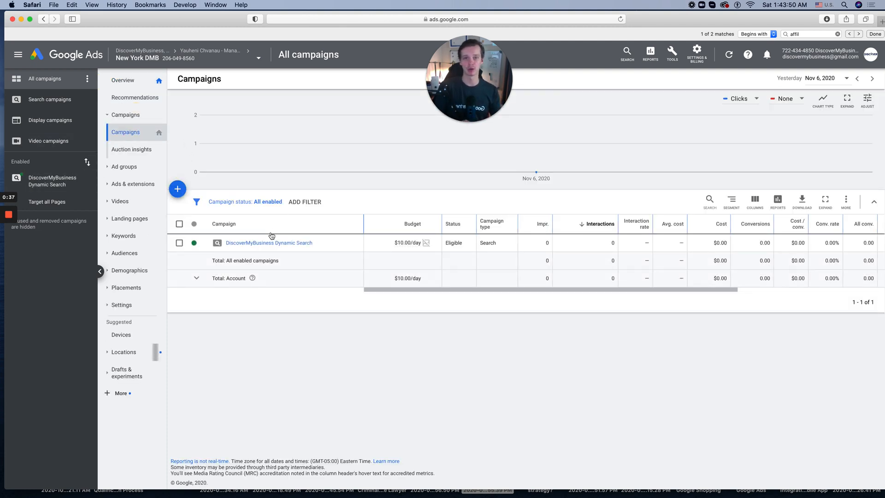
click(249, 245)
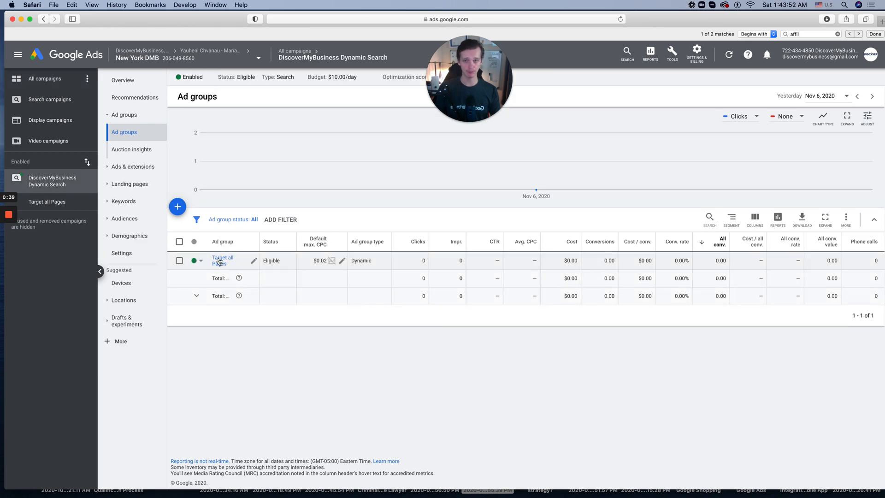
click(127, 168)
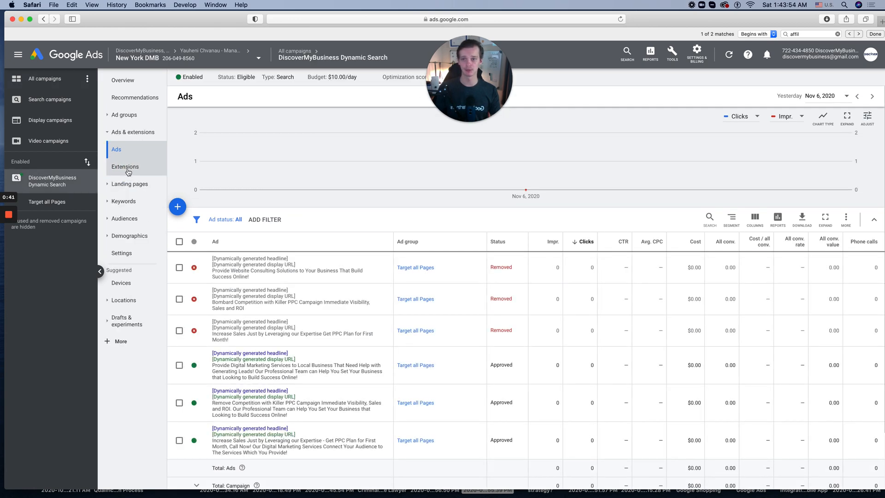
click(125, 166)
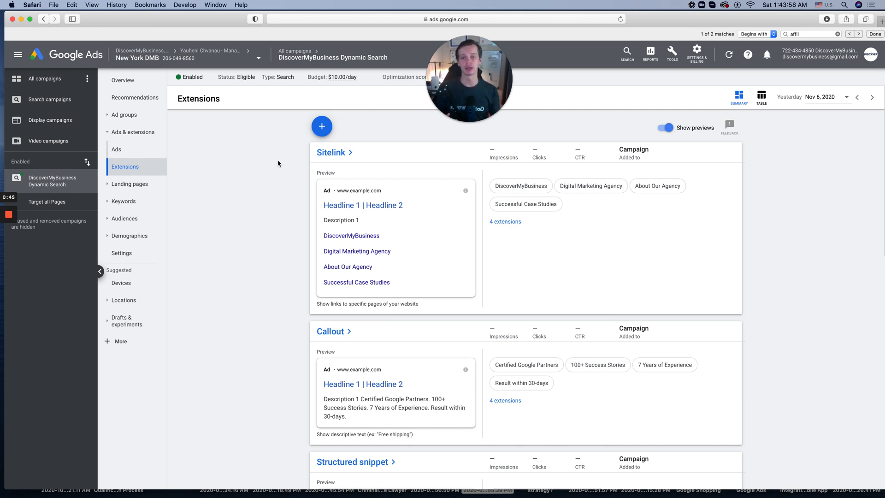
- Start a new price extension and add it at Campaign level to DiscoverMyBusiness Dynamic Search
click(321, 126)
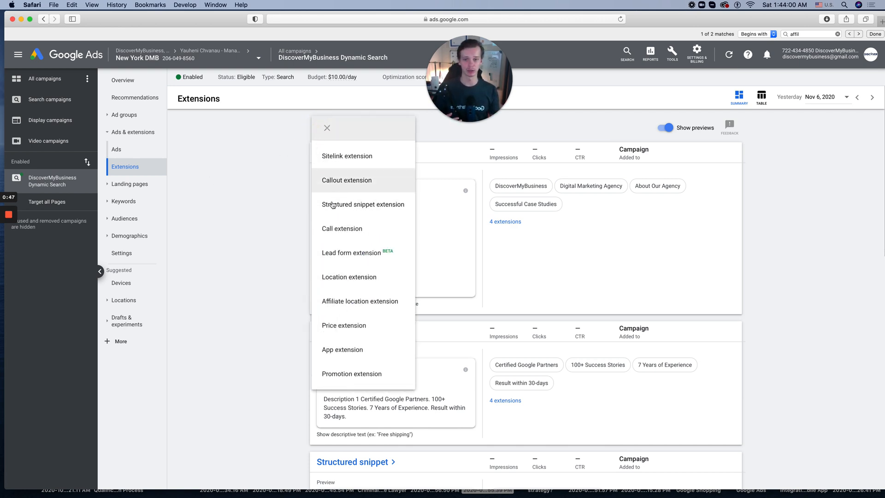
click(344, 325)
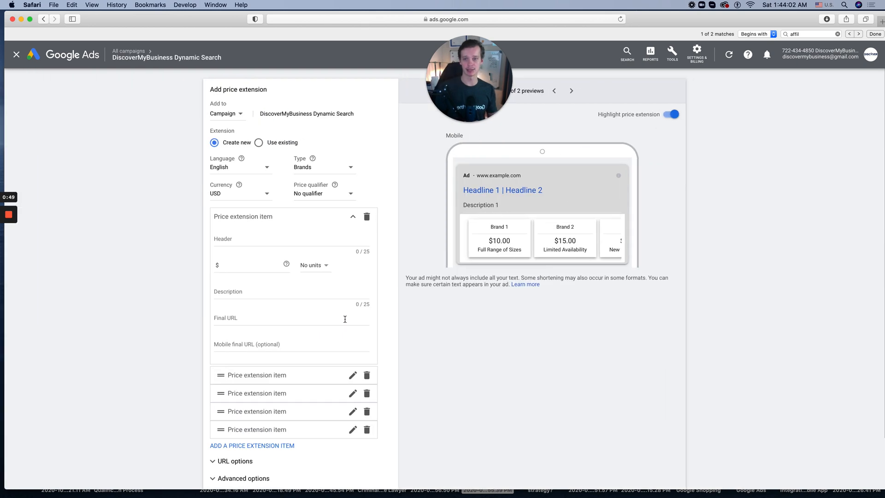
click(238, 115)
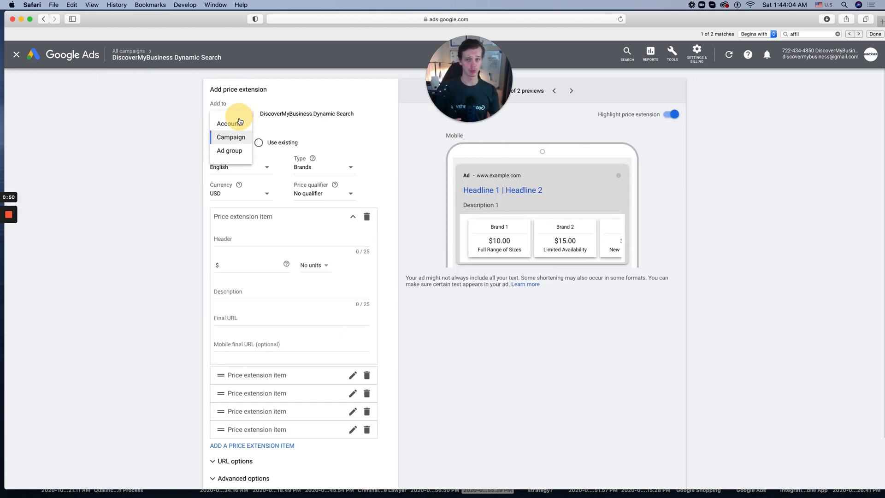
click(233, 138)
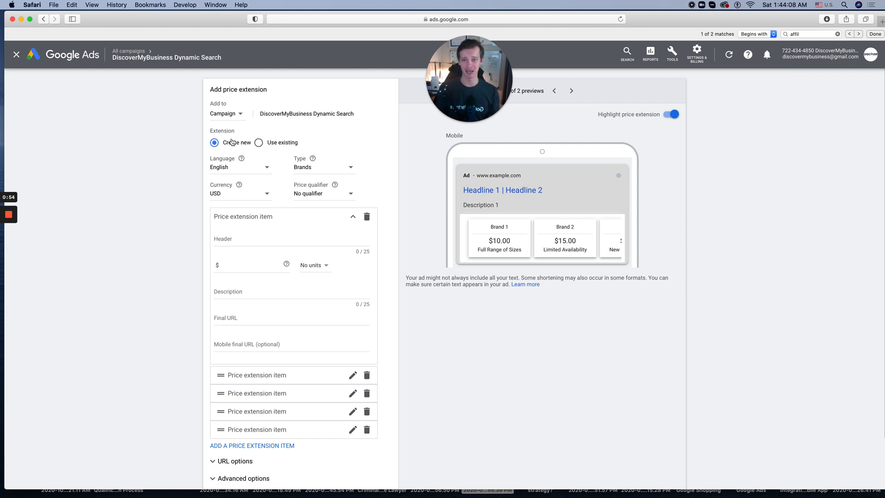
- Set the price extension's language to English, its type to Services and its currency to USD
click(233, 171)
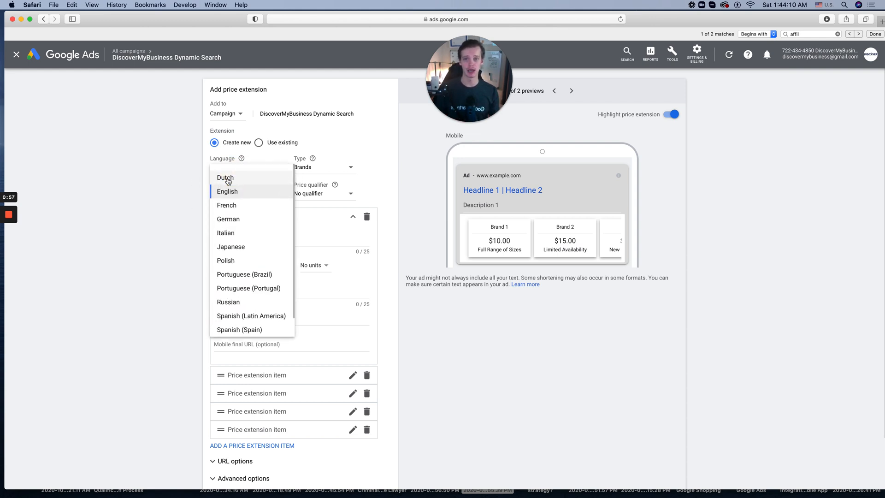
click(228, 189)
click(326, 170)
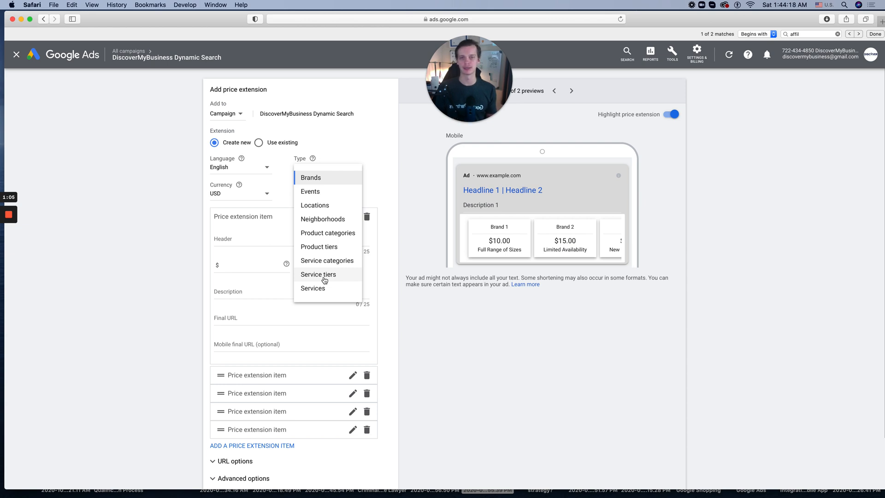
click(320, 288)
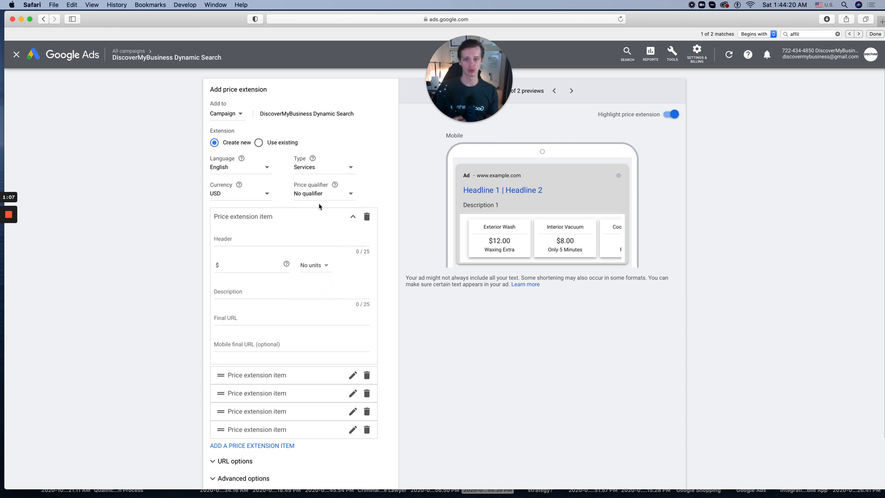
click(228, 195)
scroll(231, 277, down, 5)
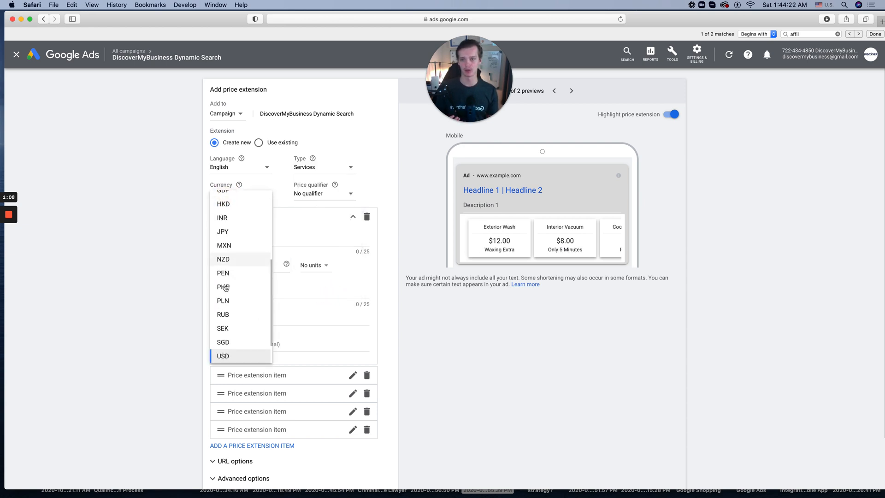
click(223, 355)
- Try the price qualifiers From and Up to, and set the qualifier back to No qualifier
click(326, 198)
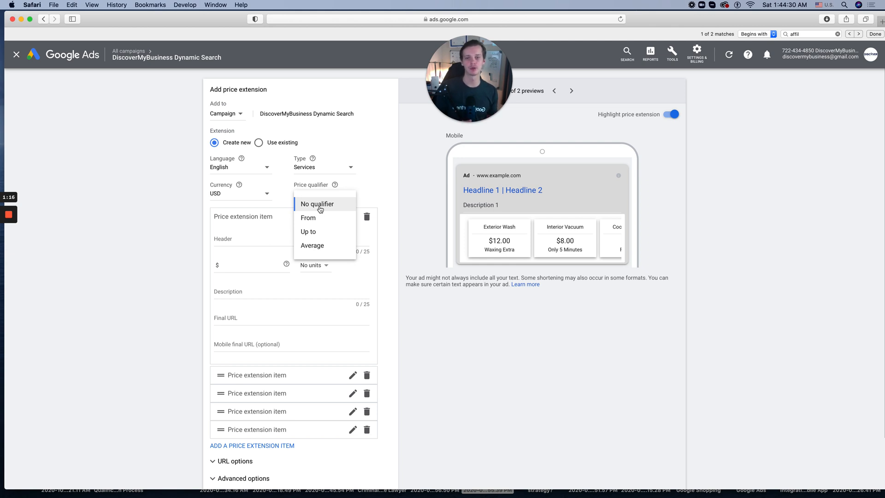
click(308, 217)
click(305, 193)
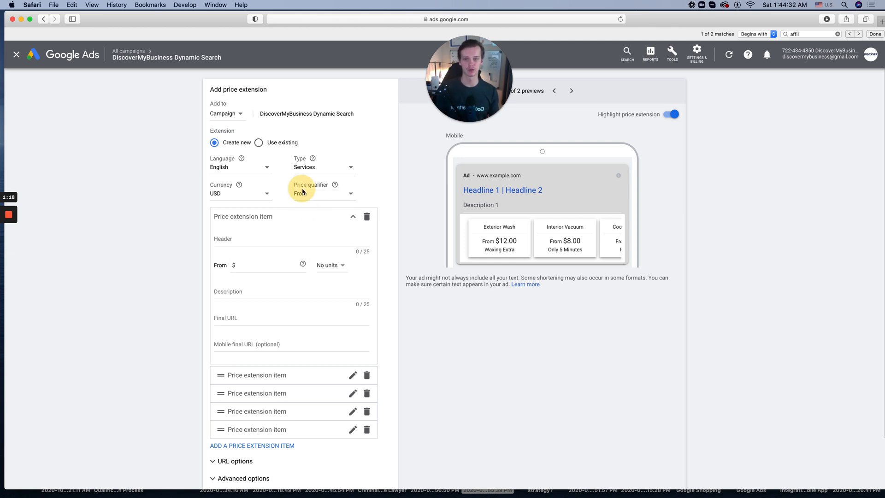
click(308, 229)
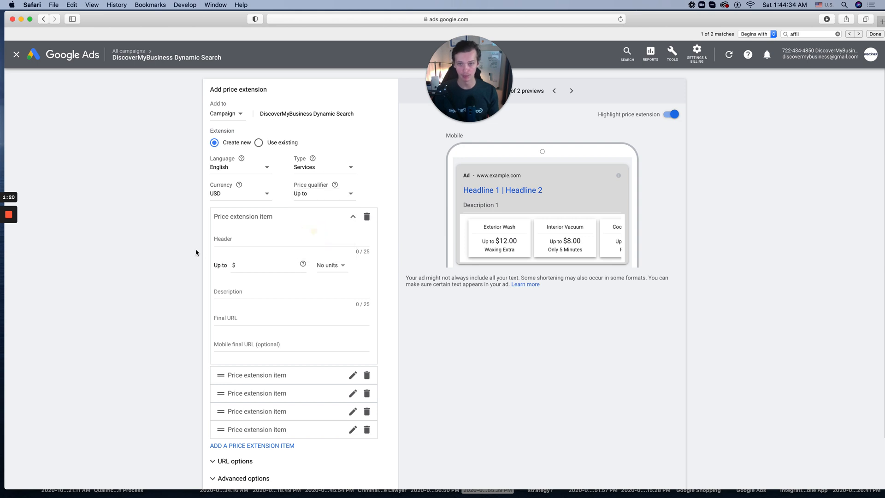
click(298, 197)
click(314, 204)
- Give the first price extension item the header "Set Up" and a price of $1,000 with no units
click(255, 240)
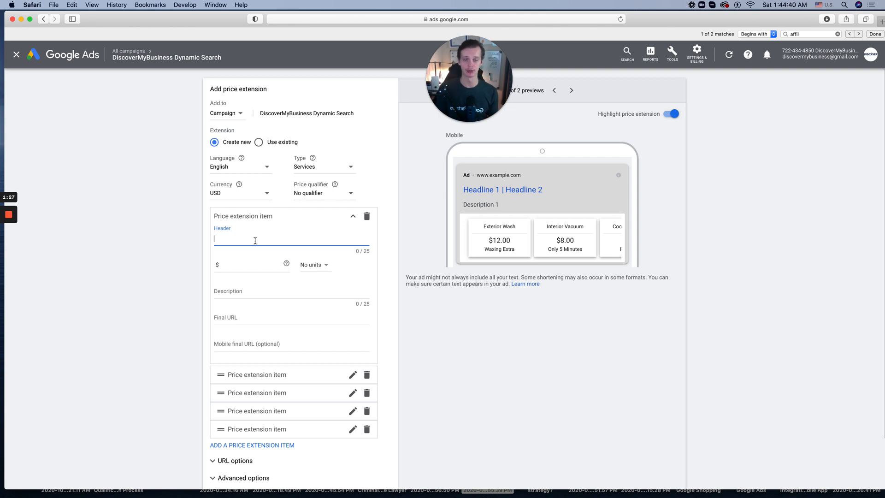
text(wawdadwa)
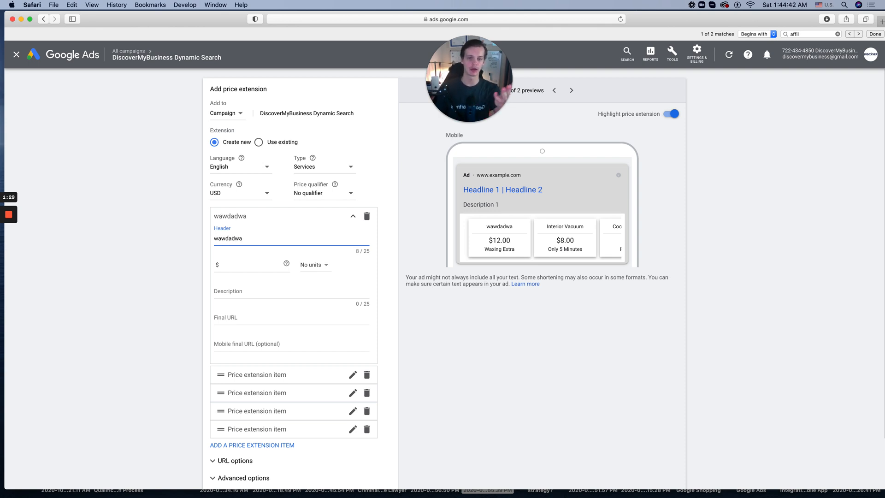
key(alt+BackSpace)
text(Set Up)
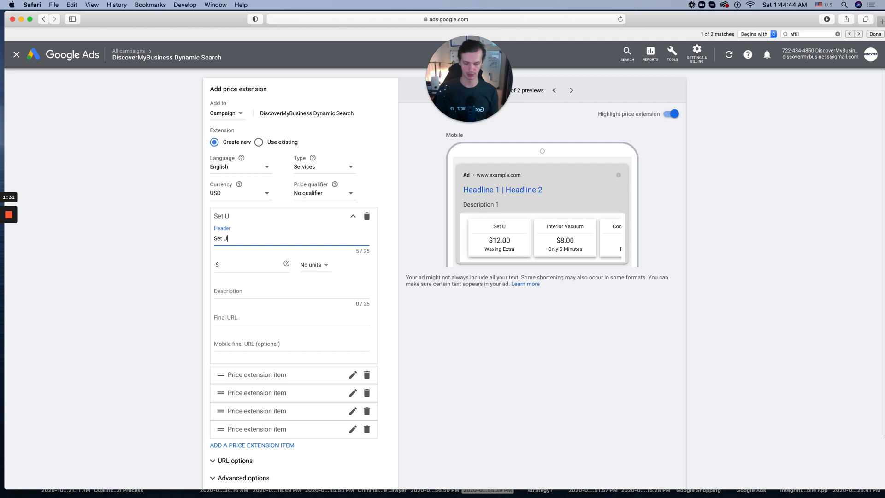
click(227, 257)
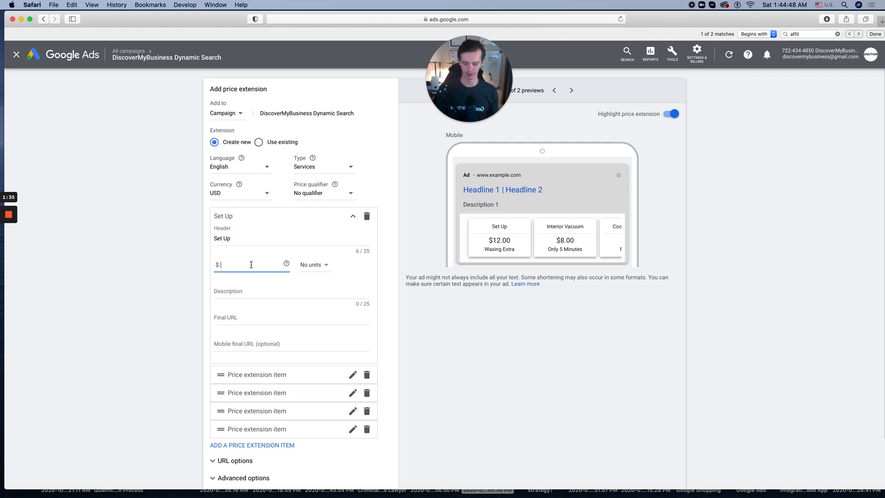
text(1000)
click(318, 266)
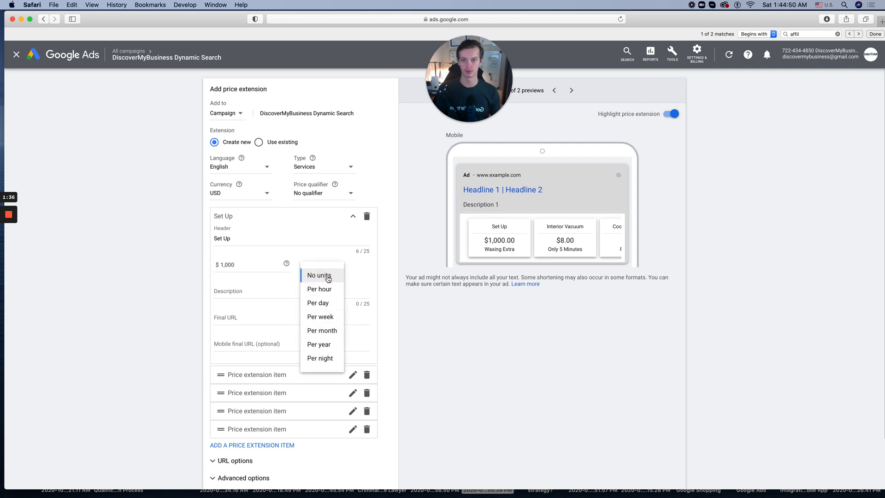
click(186, 296)
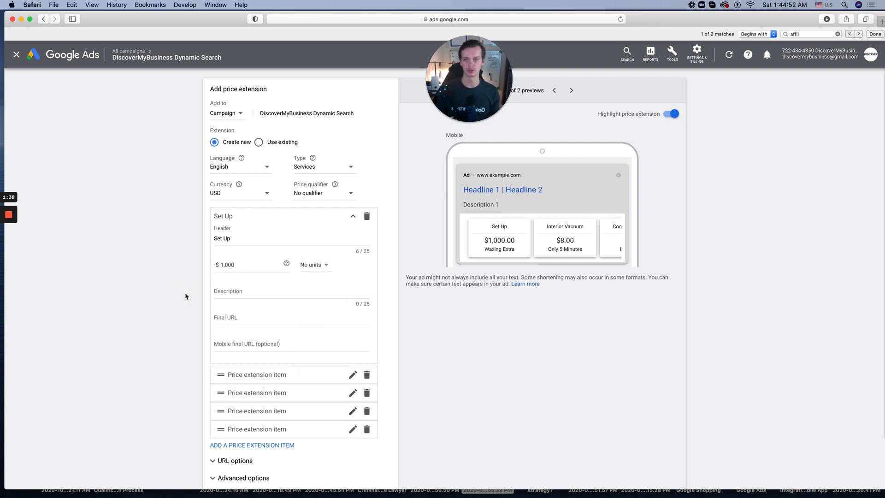
- Enter "Google Ads Set Up" as the description of the first price extension item
click(233, 291)
text(sef)
key(BackSpace)
key(BackSpace)
key(BackSpace)
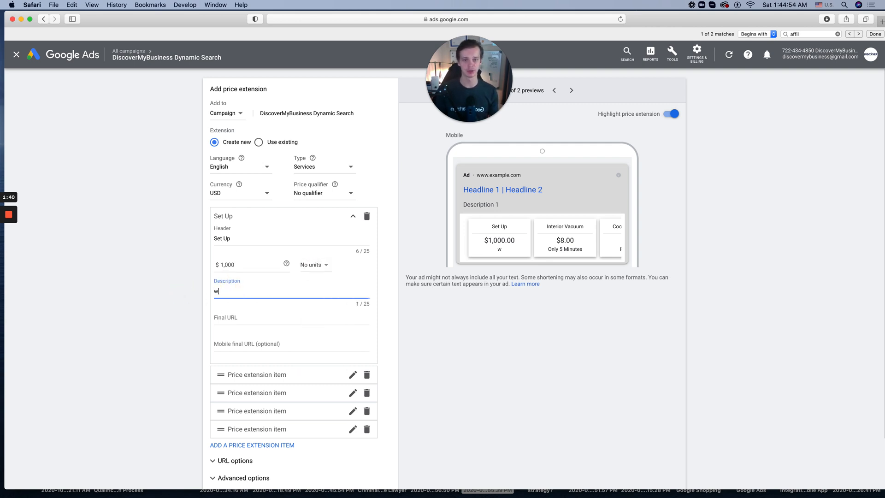
text(Google ADs)
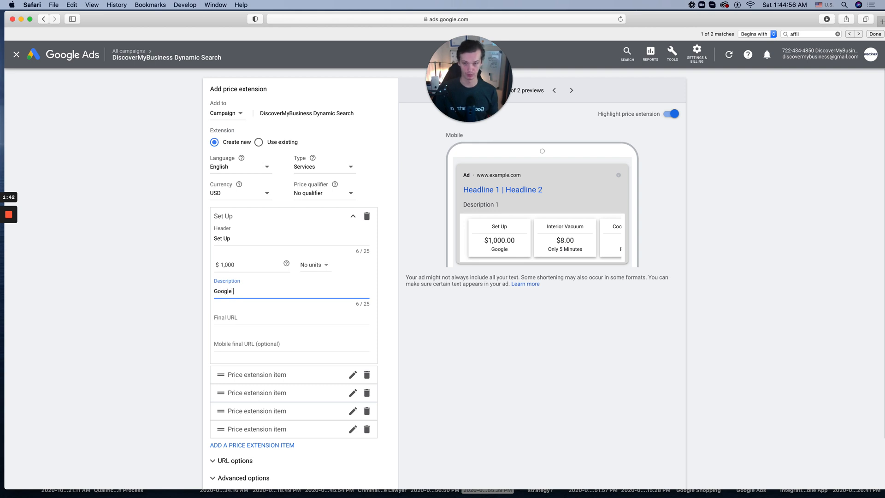
key(BackSpace)
key(BackSpace)
text(ds Set Ip)
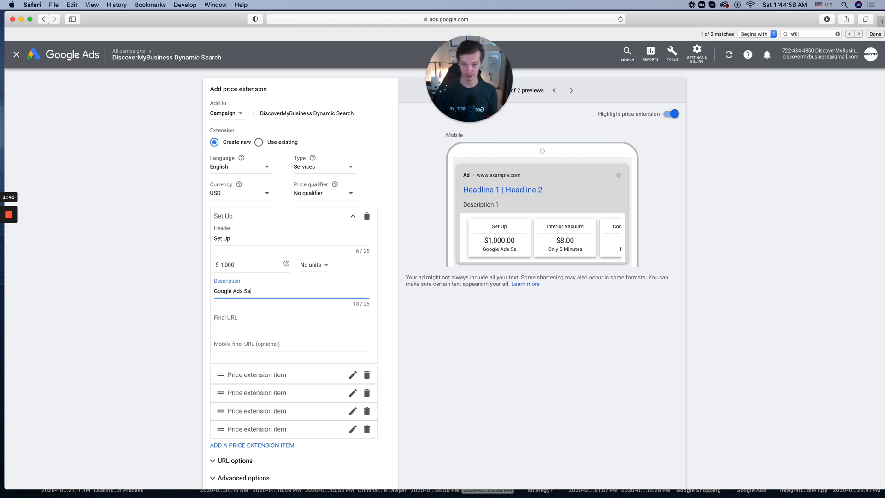
key(BackSpace)
key(BackSpace)
text(Up)
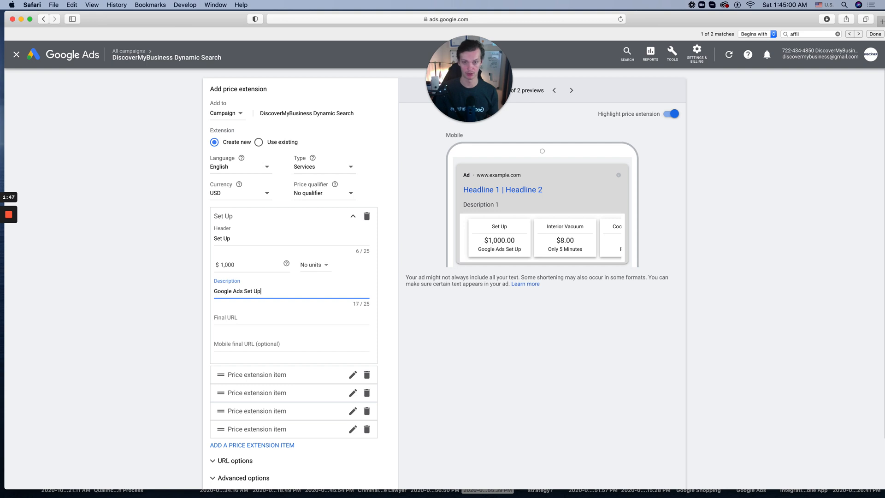
- Shorten the first item's description to "Google Ads"
key(BackSpace)
key(BackSpace)
key(BackSpace)
key(BackSpace)
key(BackSpace)
key(BackSpace)
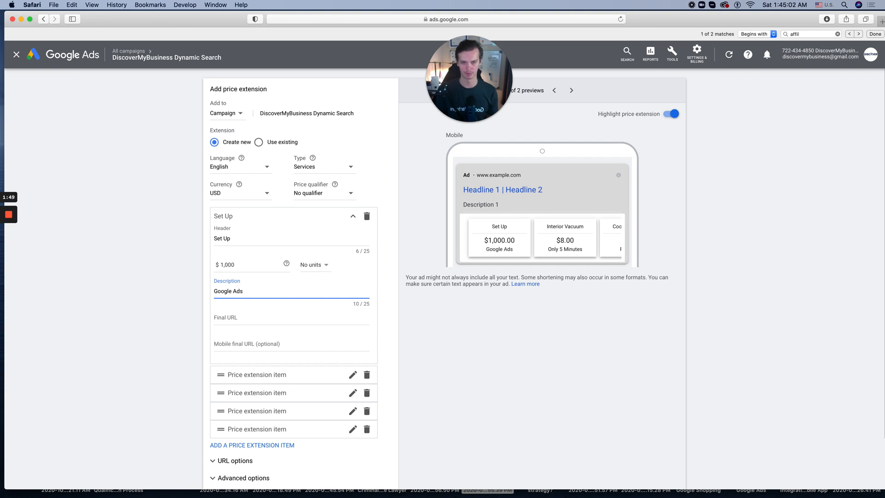
- Copy the description text "Google Ads" and paste it after "Set Up" in the first item's header
triple_click(224, 289)
key(super+c)
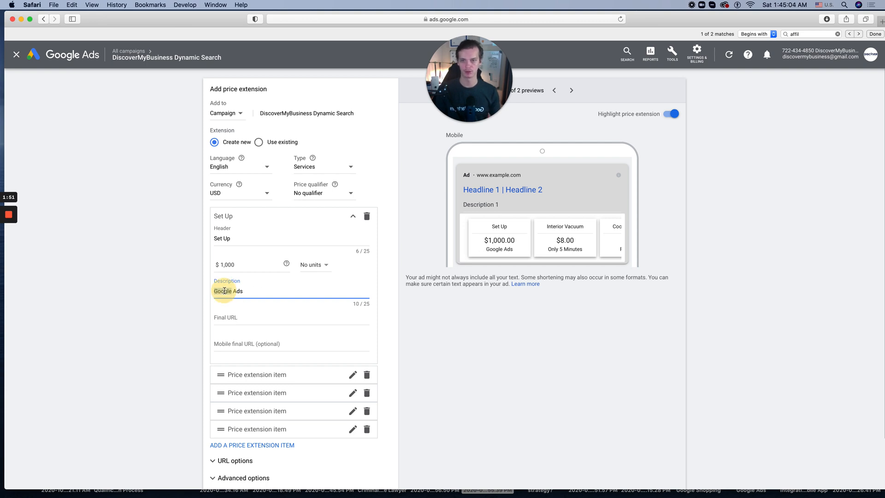
click(263, 239)
key(super+v)
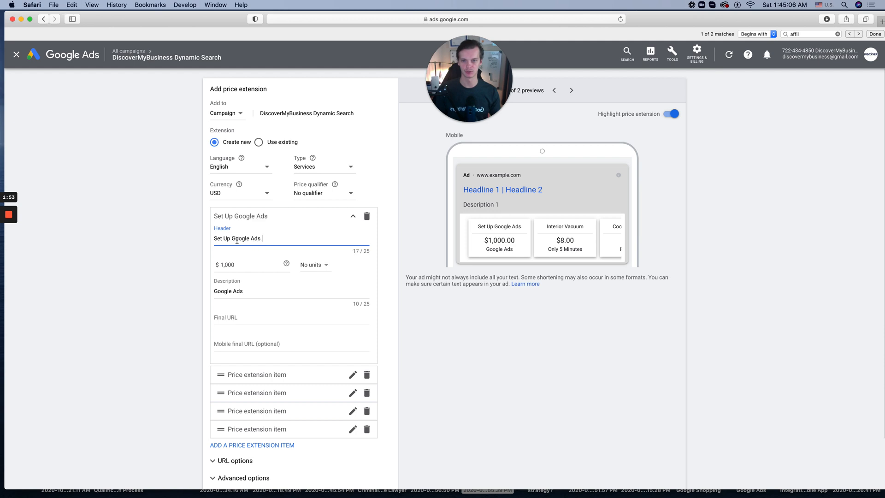
- Remove "Set Up" from the first item's header so that it reads "Google Ads"
double_click(217, 239)
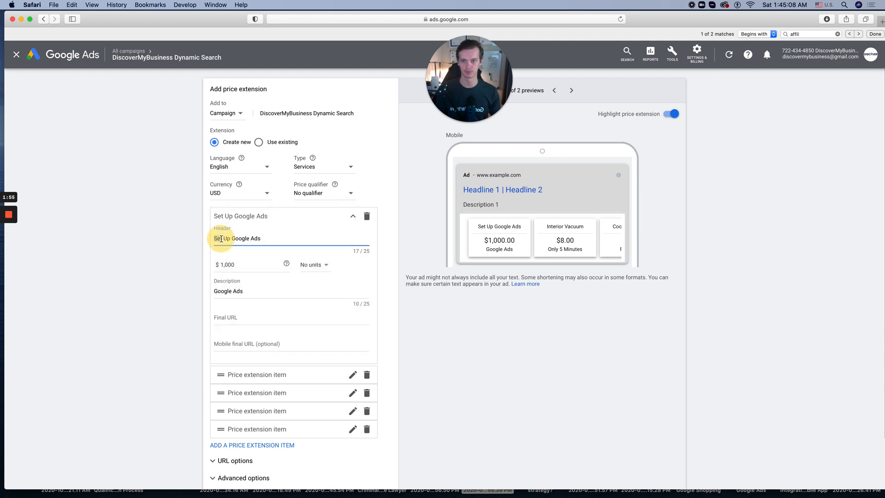
drag(231, 238, 217, 238)
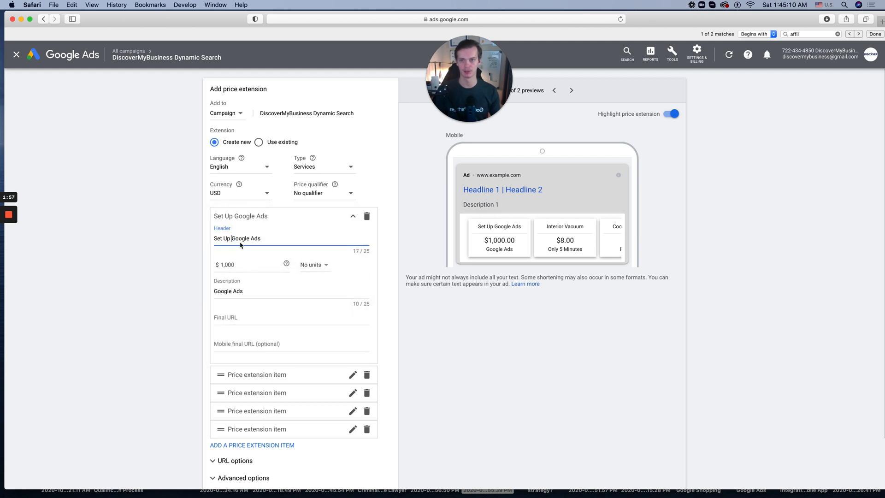
key(BackSpace)
key(BackSpace)
key(BackSpace)
key(BackSpace)
key(BackSpace)
key(BackSpace)
key(BackSpace)
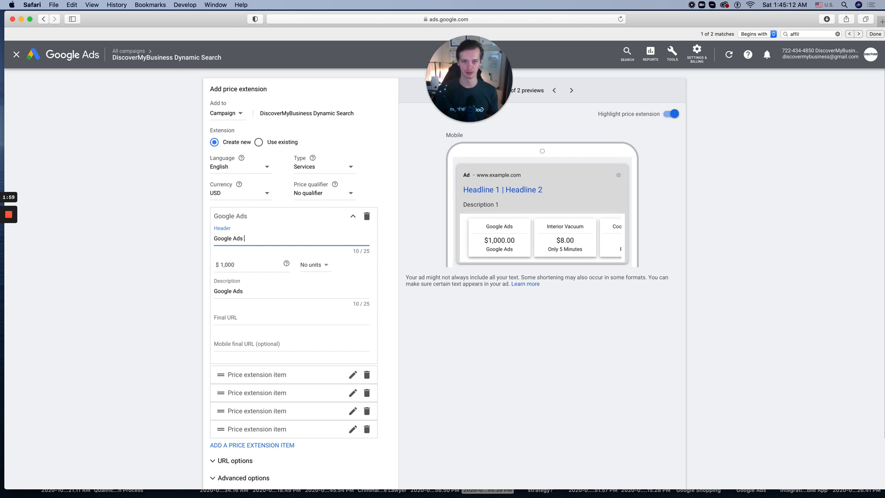
- Replace the first item's description with "Set Up"
key(Tab)
key(Tab)
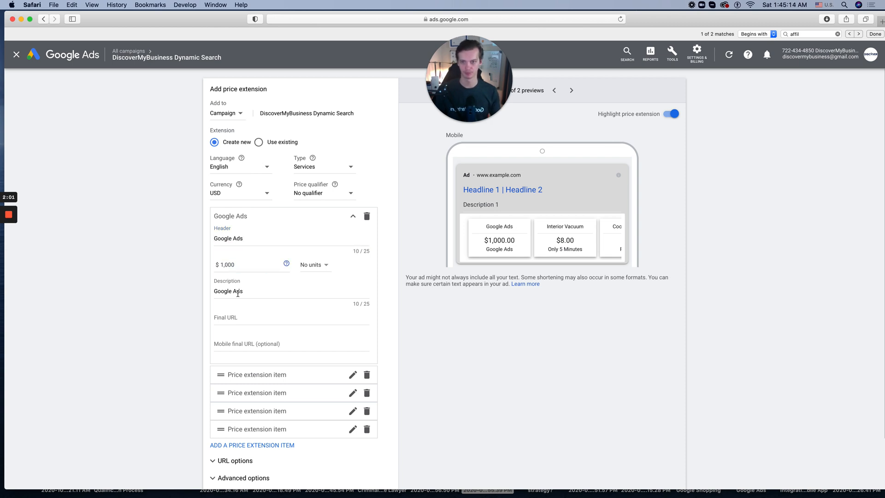
triple_click(237, 293)
key(BackSpace)
text(Set Up)
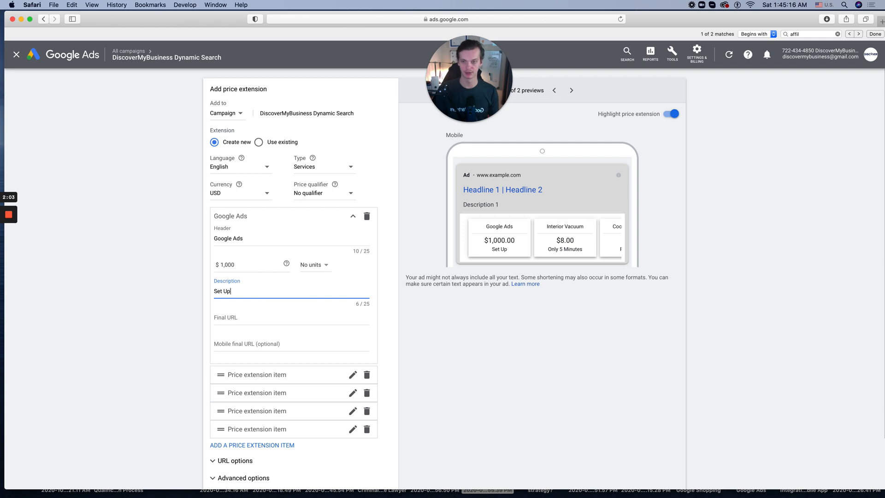
click(236, 313)
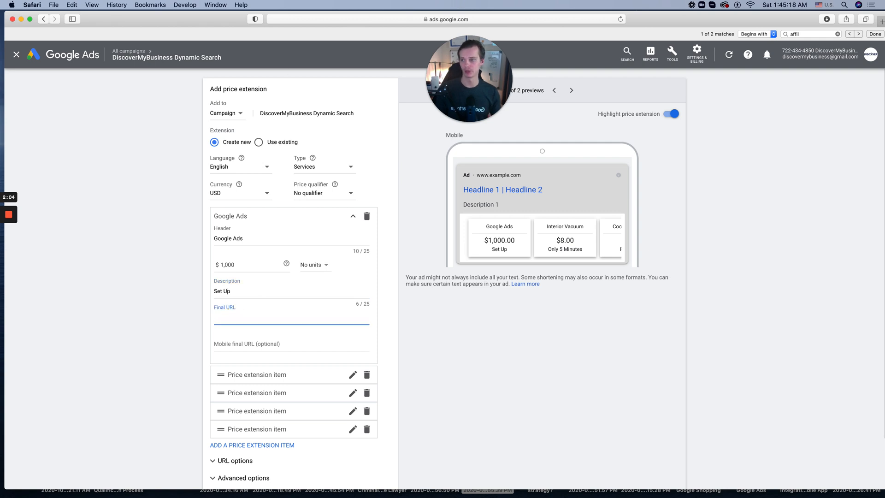
click(700, 86)
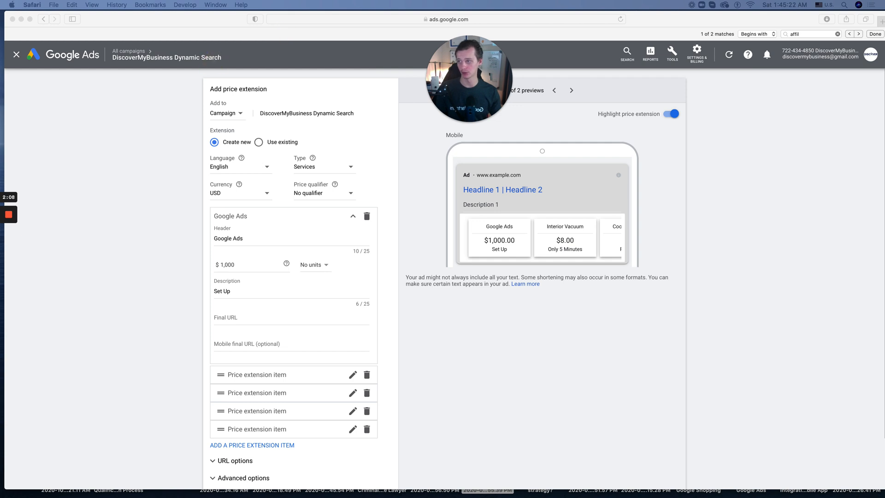
click(502, 357)
click(279, 328)
text(https://discovermybusiness.co)
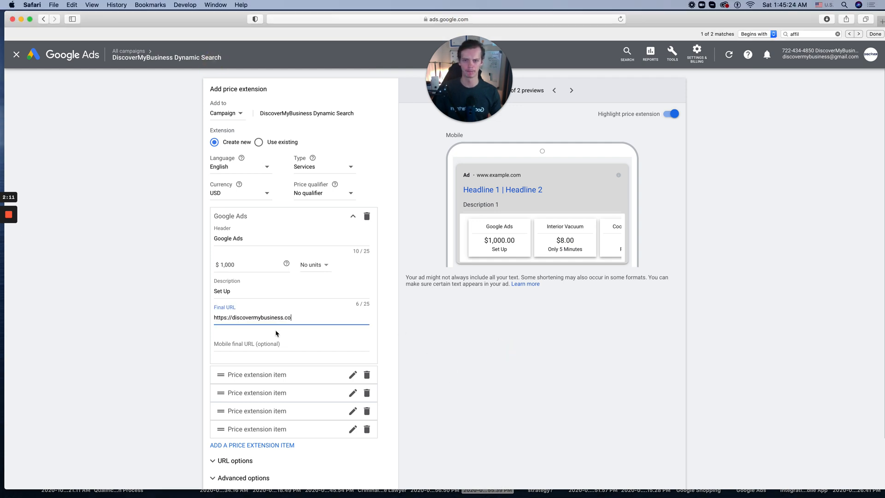
click(231, 327)
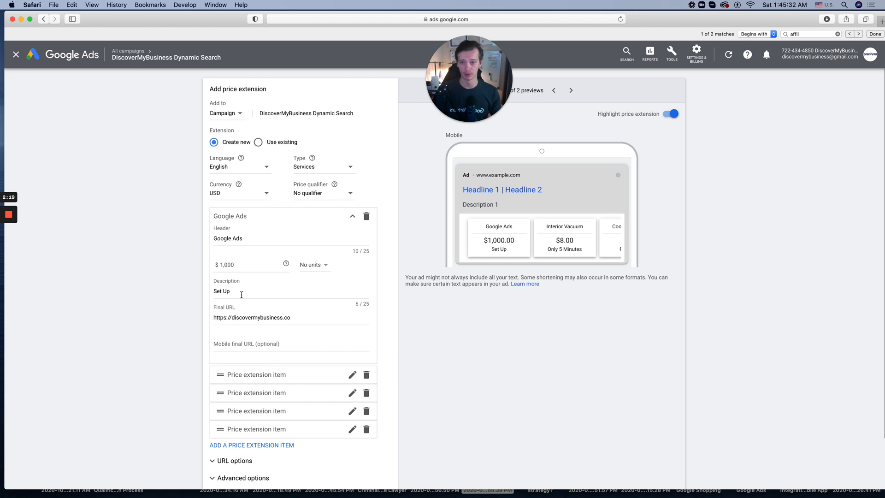
- Copy "Set Up" from the first item's description into its header and remove "Google Ads" so the header reads "Set Up"
drag(241, 295, 213, 291)
key(super+c)
click(256, 238)
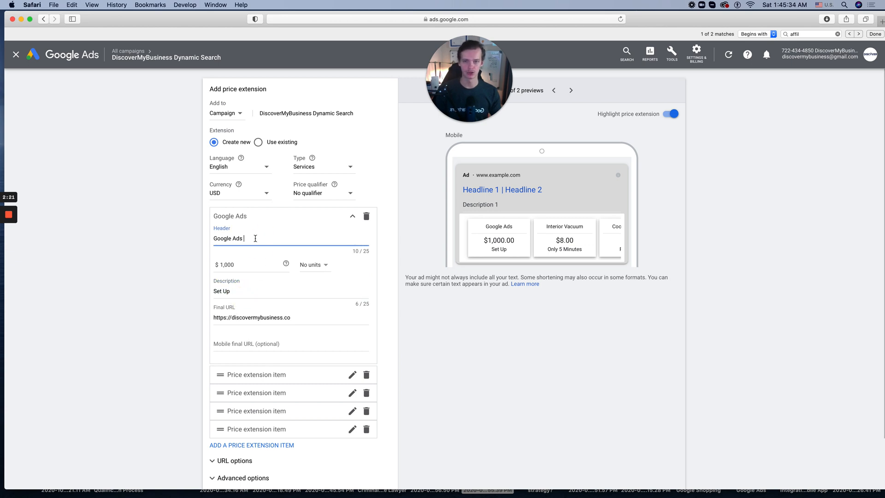
key(super+v)
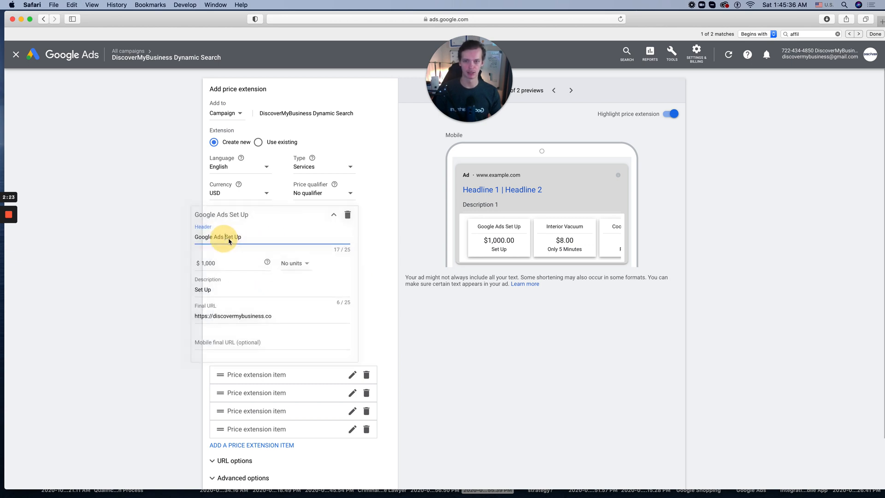
key(super+BackSpace)
- Replace the first item's description with "Google Ads"
key(Tab)
key(Tab)
key(Tab)
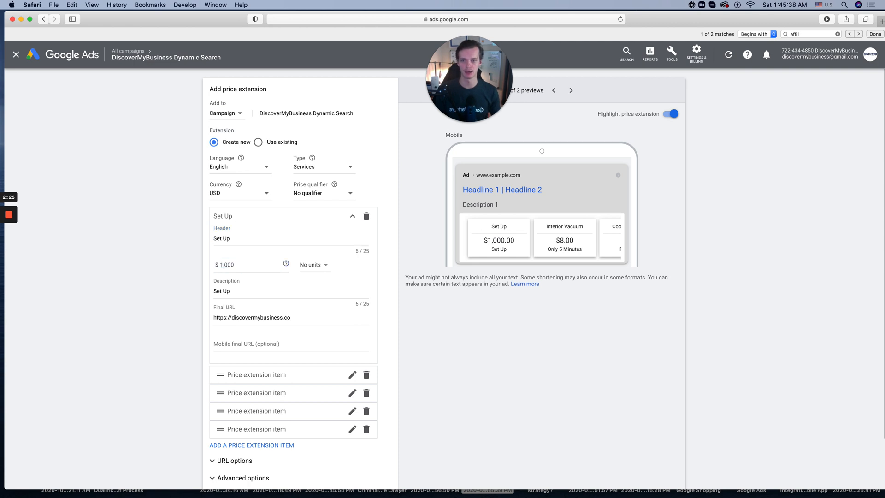
text(Google Ads)
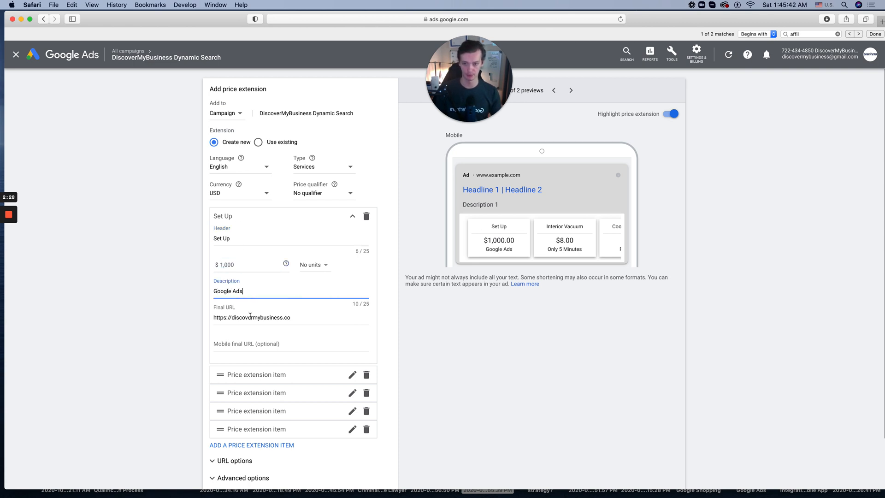
scroll(250, 317, down, 1)
triple_click(250, 316)
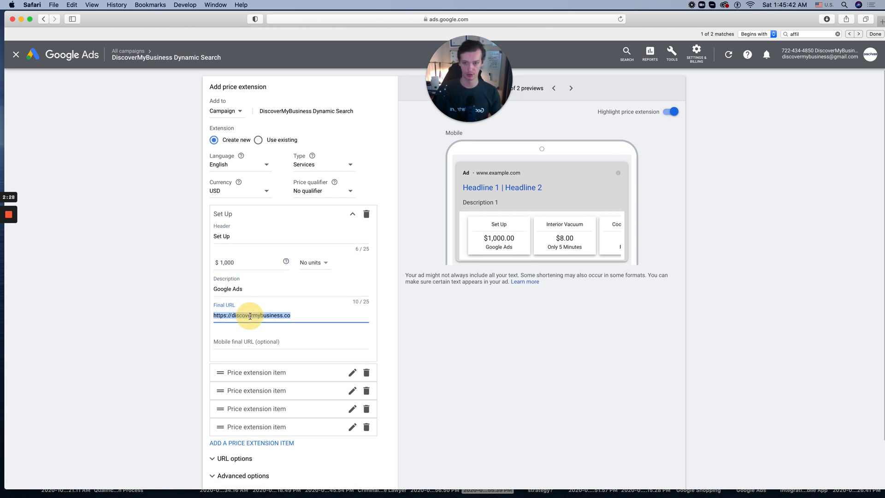
click(197, 328)
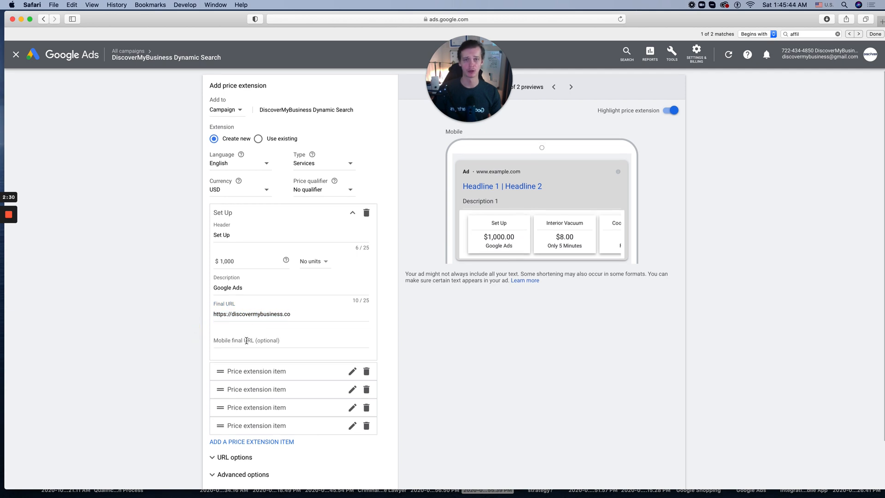
- Open the second price extension item for editing and enter "Management" as its header
scroll(251, 343, down, 2)
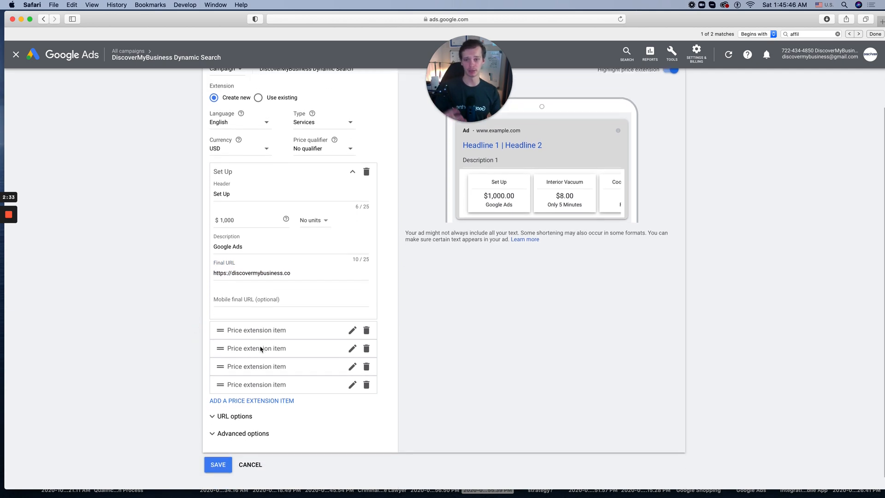
click(238, 328)
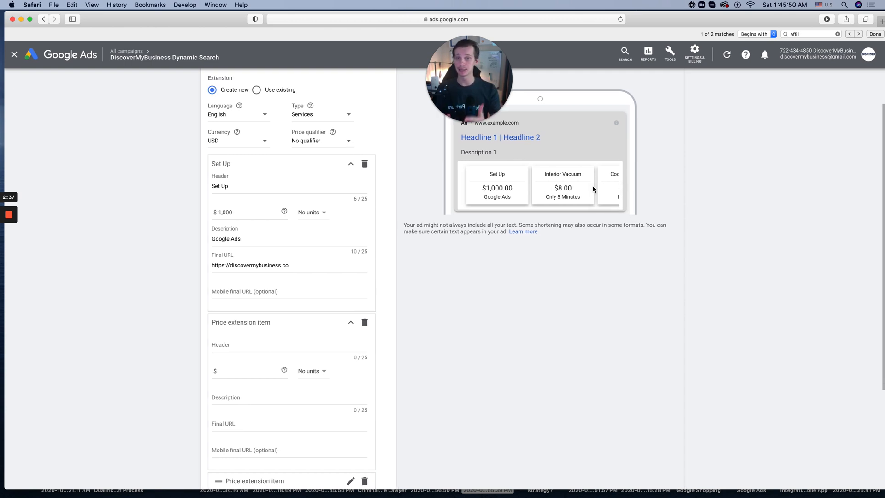
scroll(340, 300, down, 5)
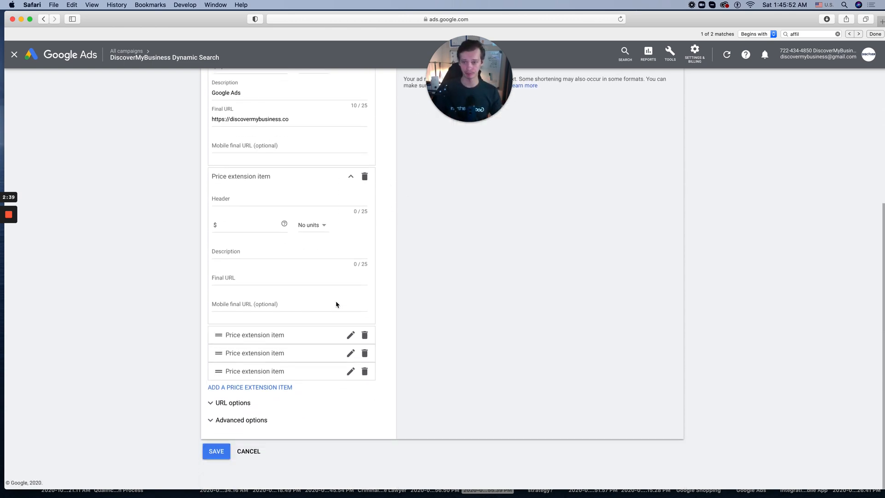
click(240, 199)
scroll(600, 156, up, 4)
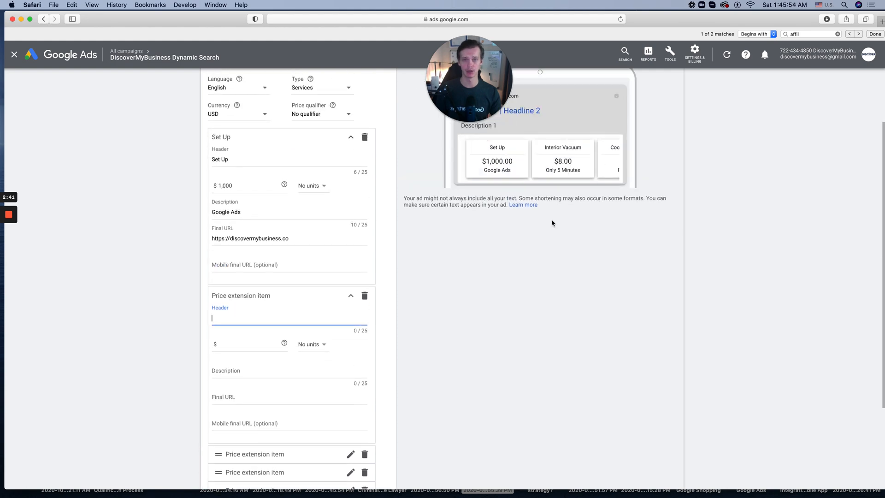
text(Manamgenet)
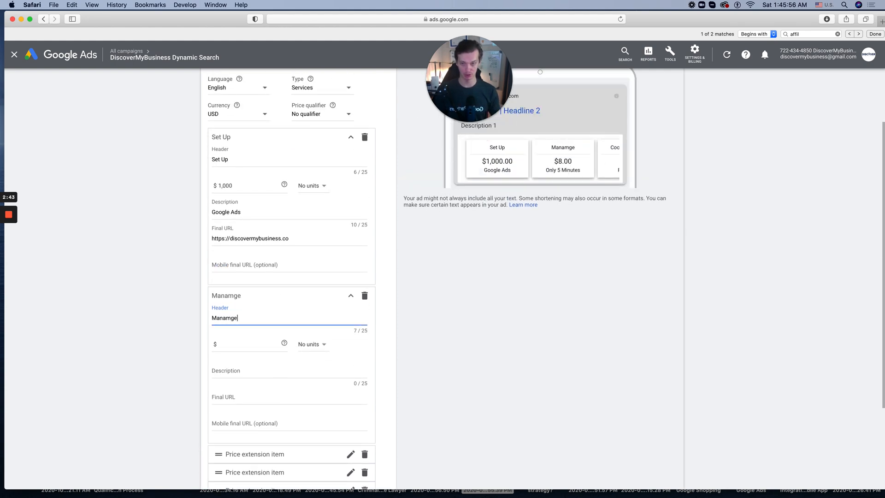
key(BackSpace)
key(BackSpace)
key(BackSpace)
key(BackSpace)
key(BackSpace)
key(BackSpace)
key(BackSpace)
key(BackSpace)
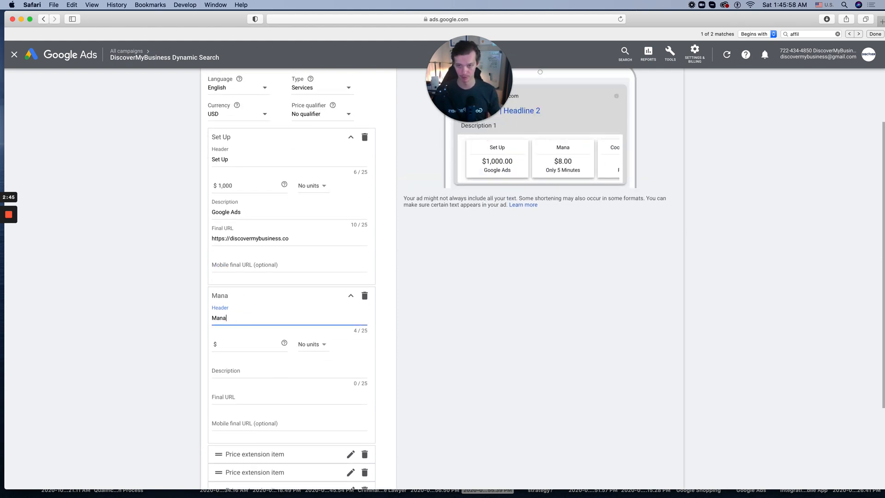
text(nagement)
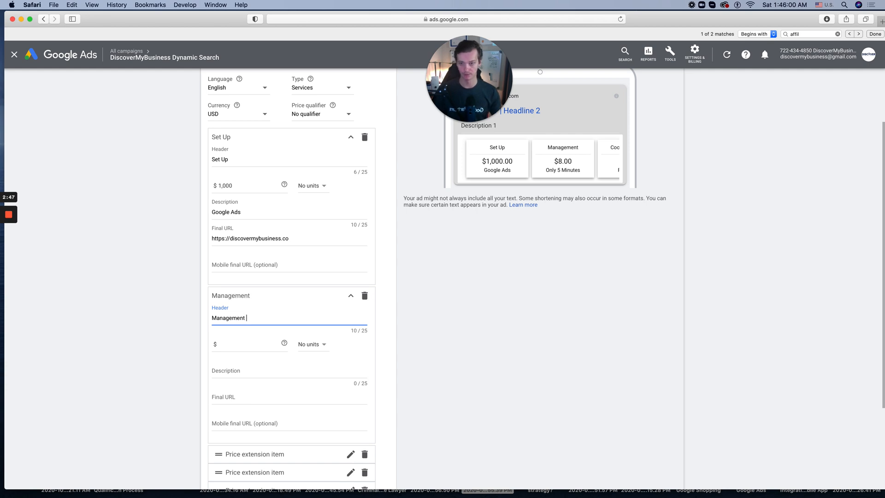
- Price the Management item at $1,000 with the unit Per month
click(306, 346)
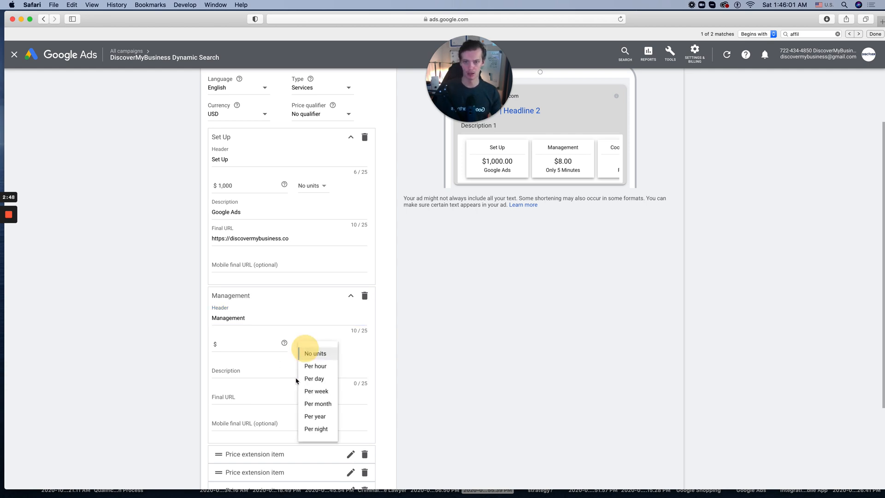
click(325, 412)
click(262, 346)
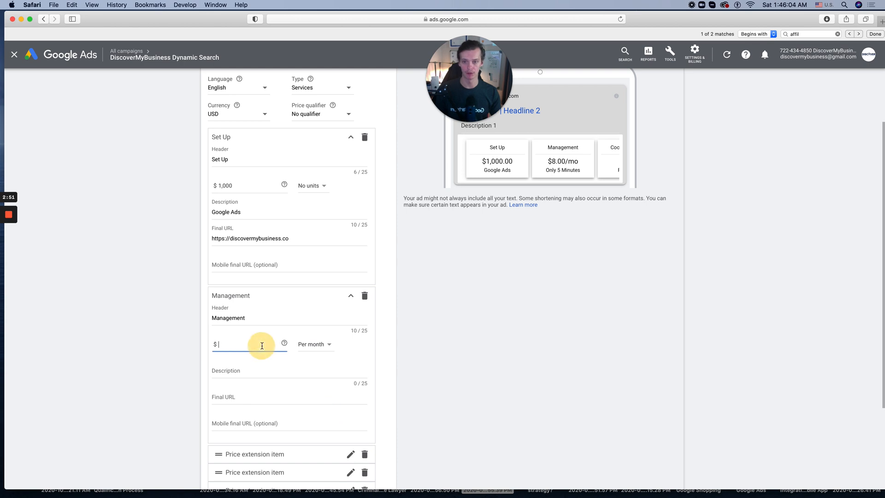
text(1,000)
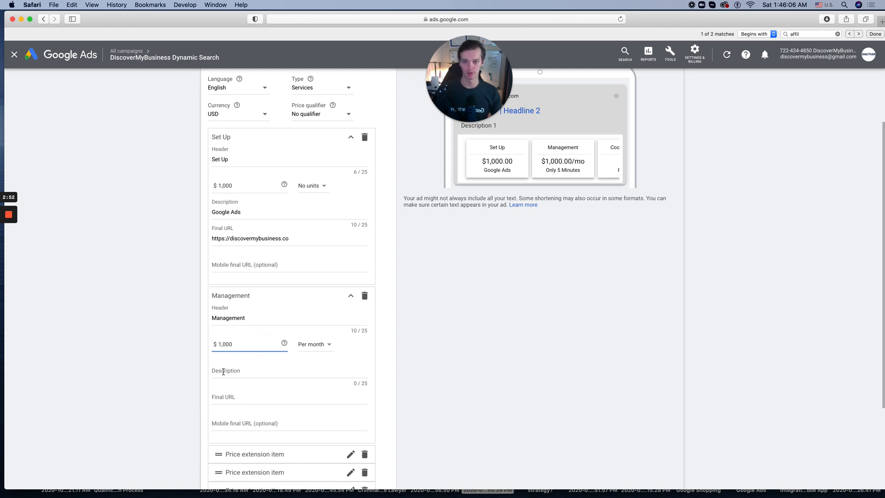
- Enter "Pay Per Click" as the Management item's description
click(223, 372)
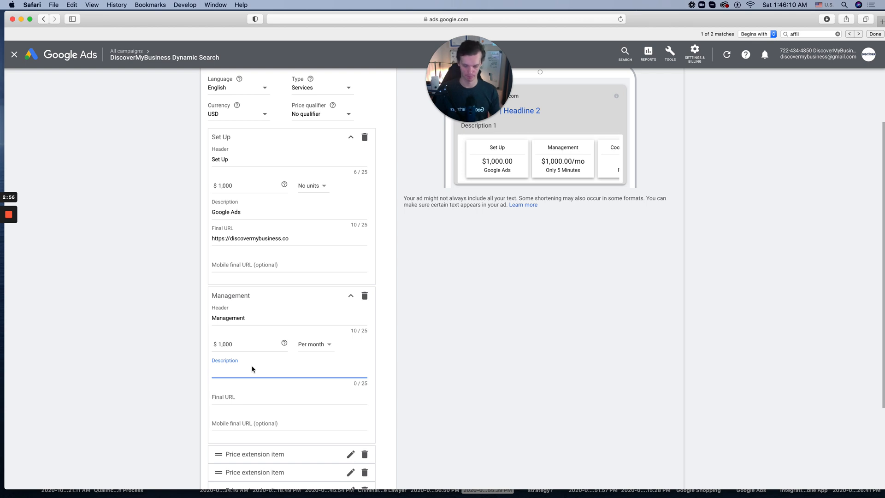
text(Google Ads)
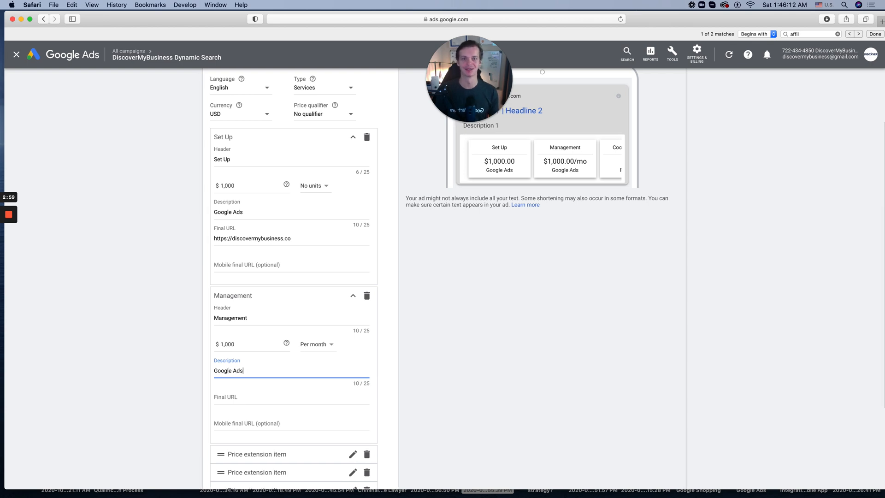
key(super+BackSpace)
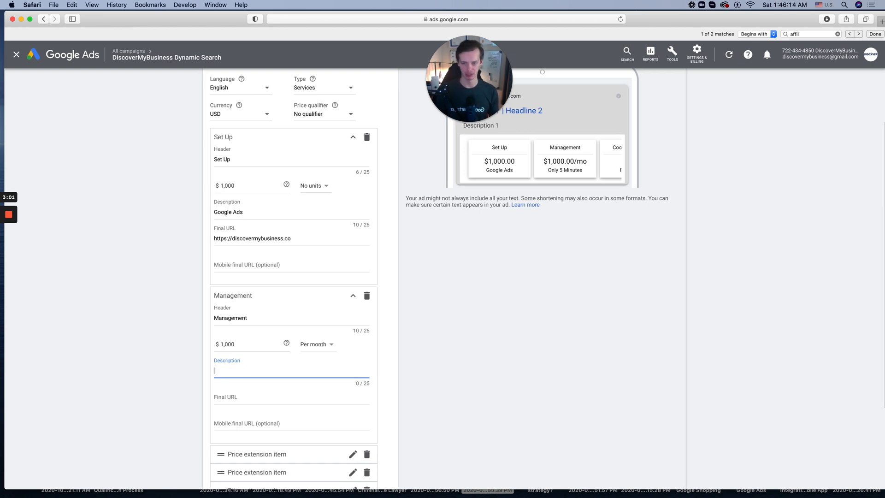
text(P)
key(BackSpace)
key(BackSpace)
key(BackSpace)
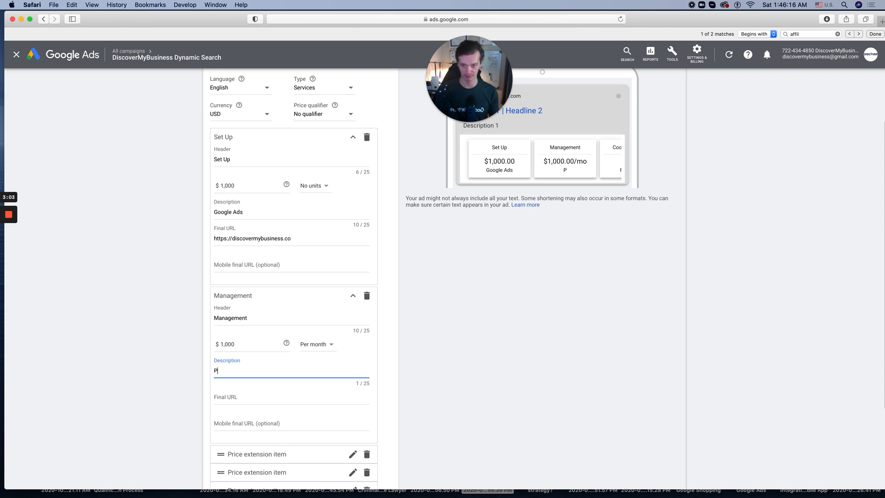
text(ay Per)
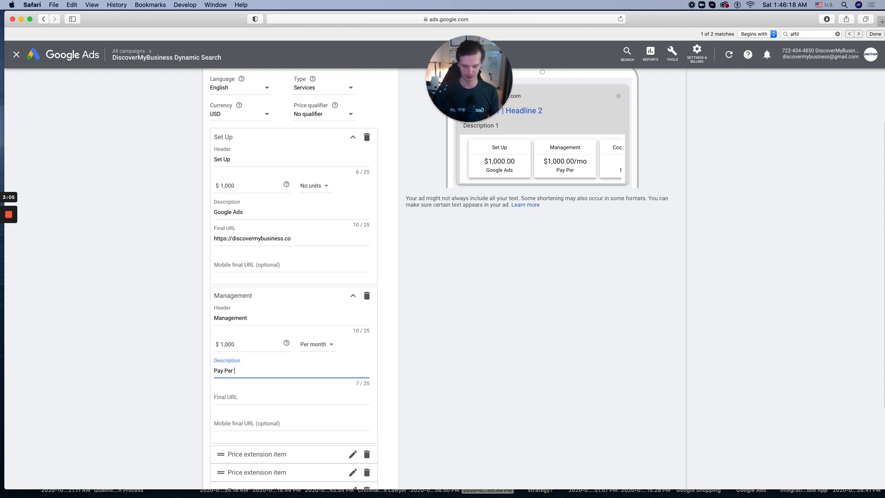
text( Click Man)
key(BackSpace)
key(BackSpace)
key(BackSpace)
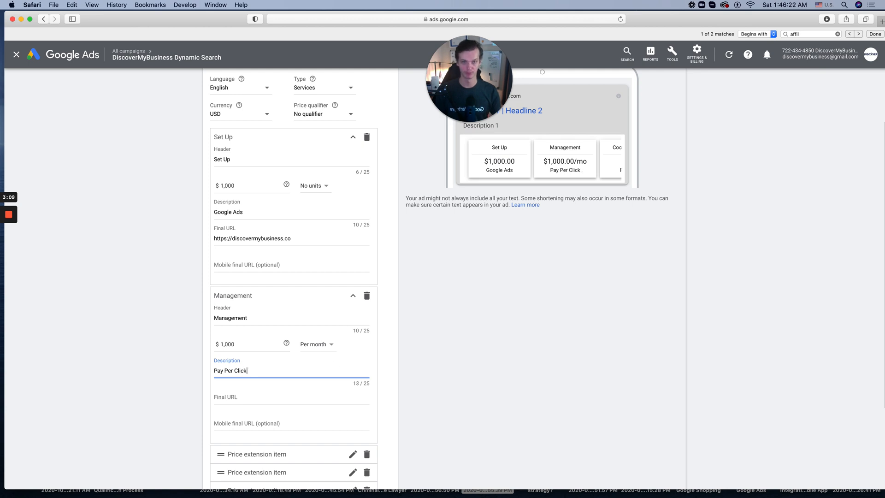
click(583, 361)
scroll(283, 358, down, 1)
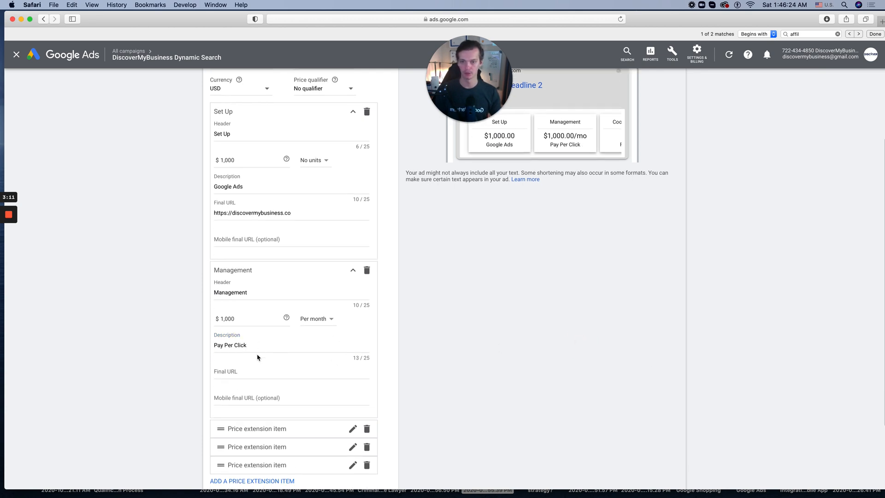
scroll(257, 358, down, 1)
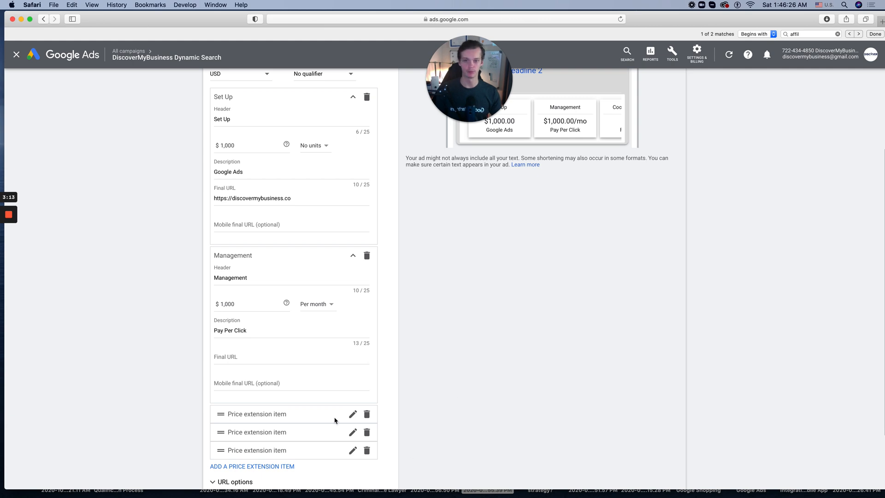
click(242, 362)
text(Set Up)
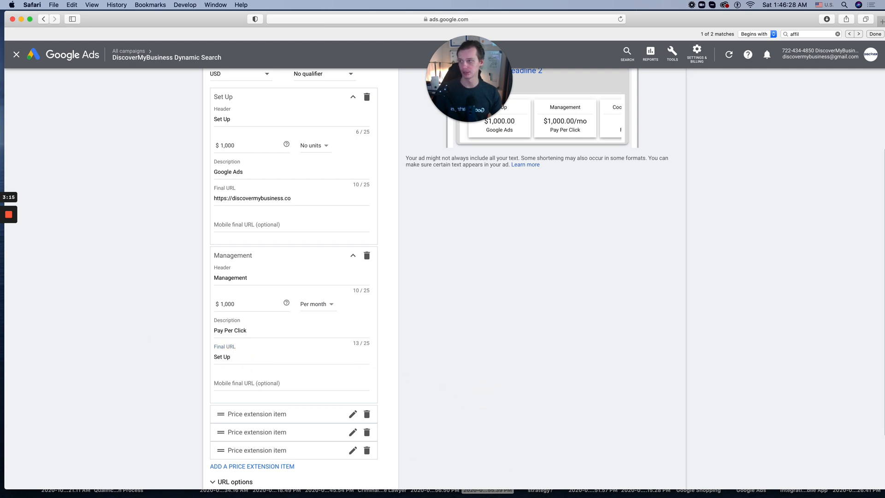
click(482, 23)
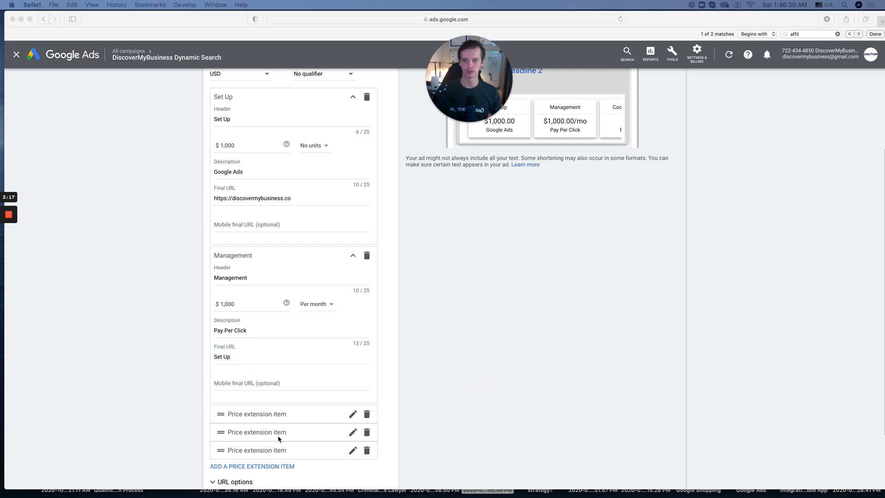
triple_click(241, 357)
text(https://discovermybusiness.co)
click(570, 394)
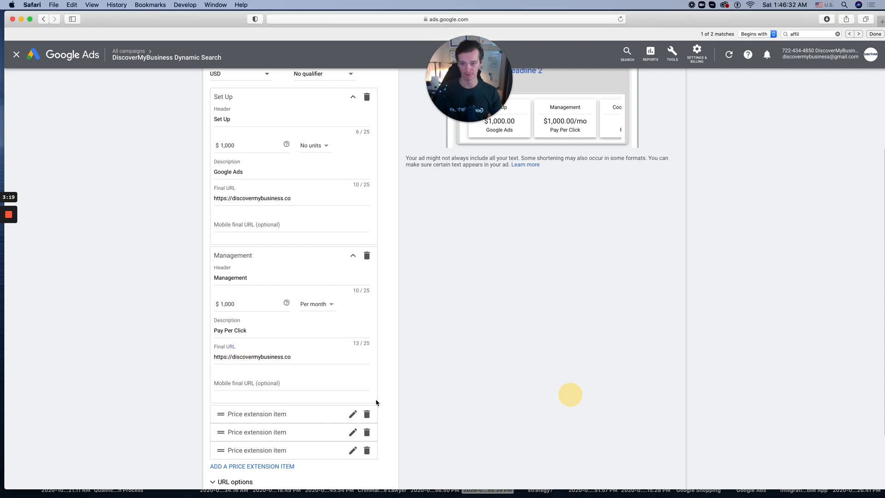
- Open the third price extension item for editing and enter "Digital Marketing" as its header
scroll(332, 398, down, 1)
click(352, 400)
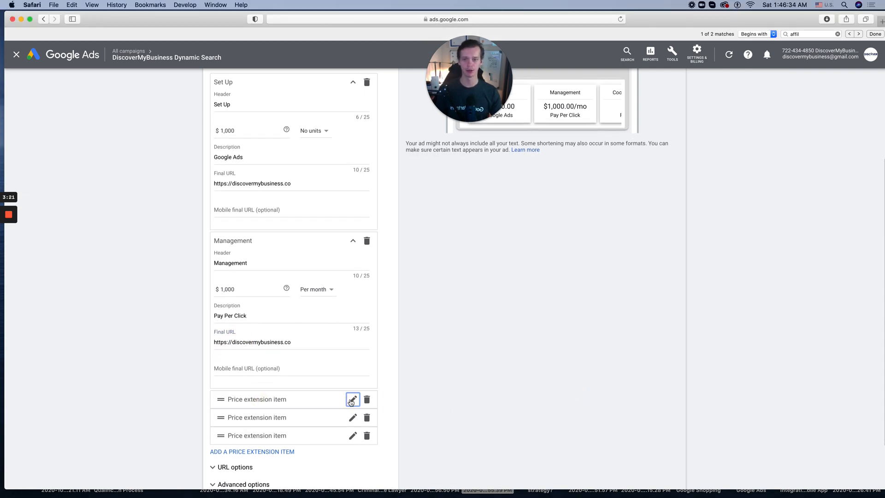
scroll(624, 258, up, 3)
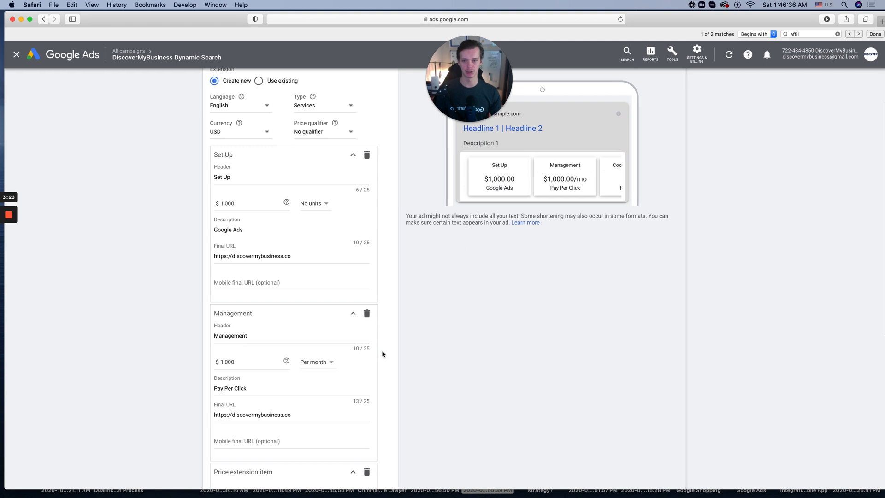
scroll(382, 354, down, 5)
click(247, 303)
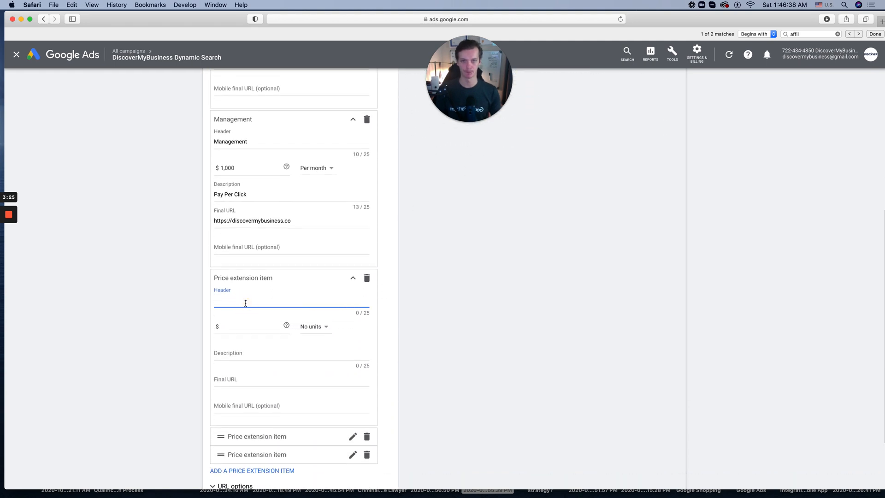
text(Full)
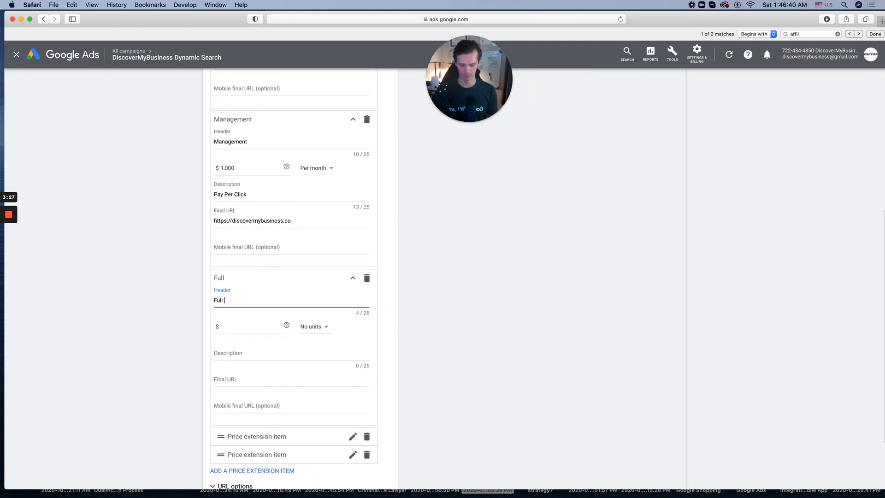
key(BackSpace)
text(Digital)
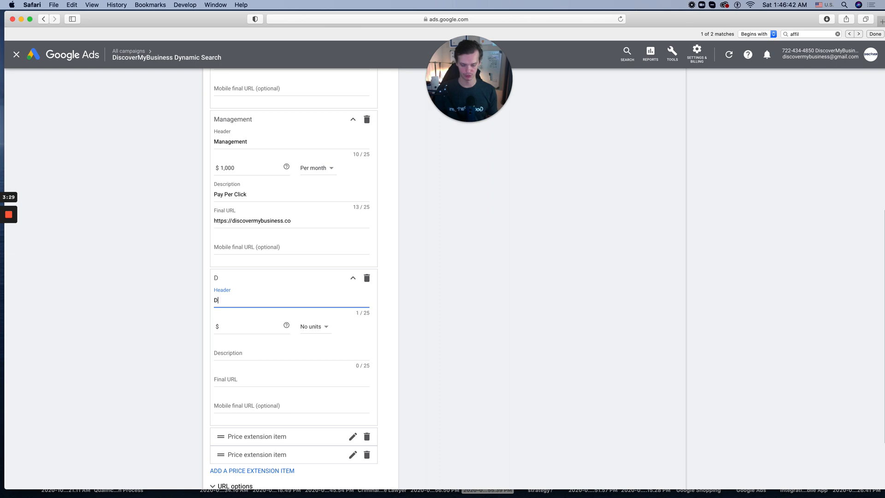
text(keting)
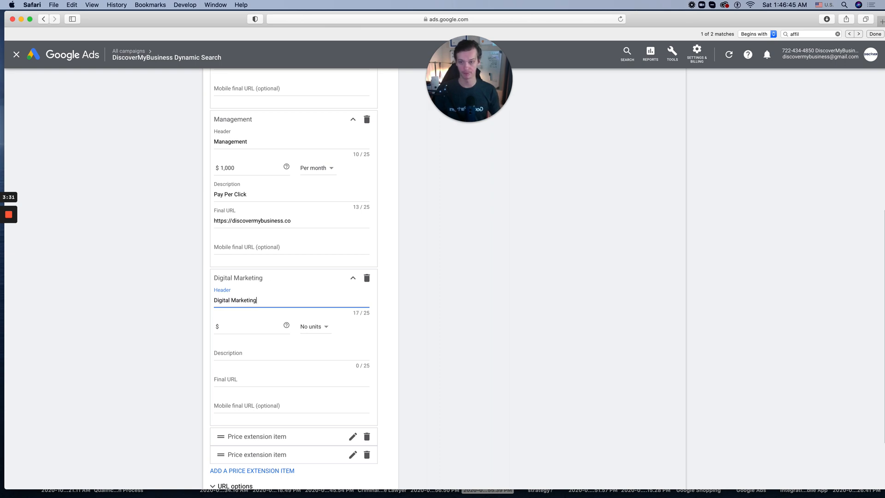
- Price the Digital Marketing item at $3,500 with the unit Per month
key(Tab)
click(249, 325)
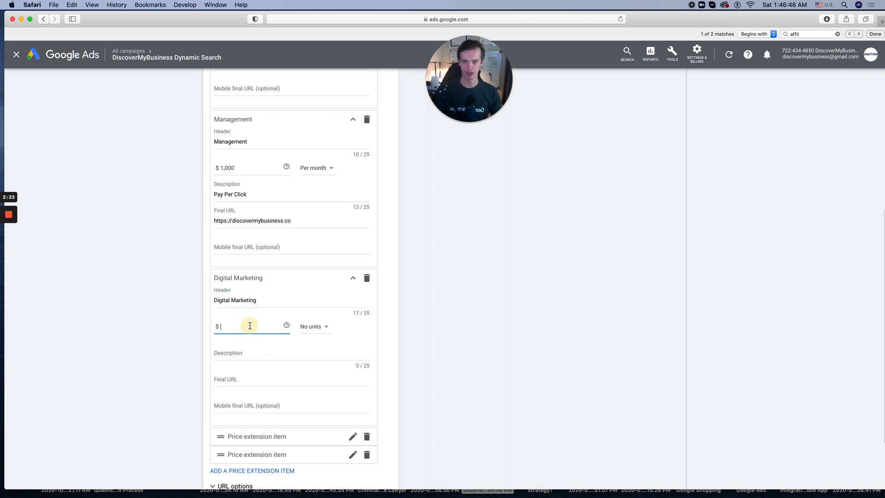
text(350)
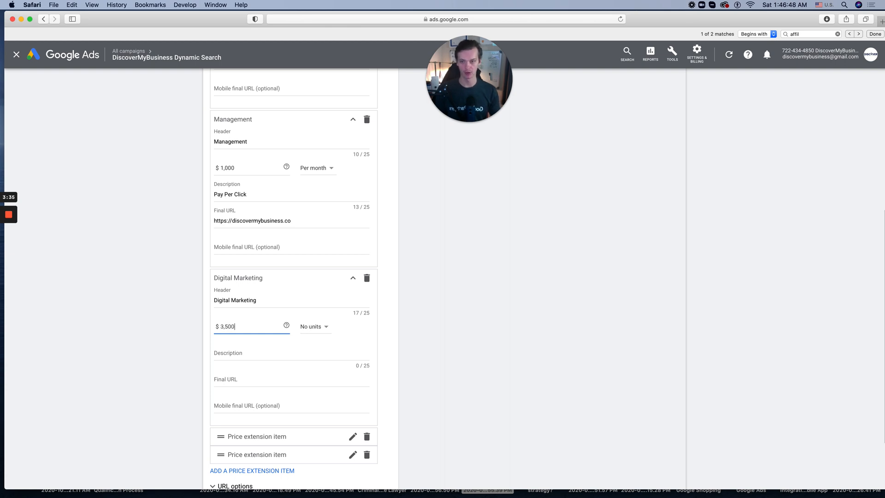
click(325, 328)
click(323, 394)
click(236, 349)
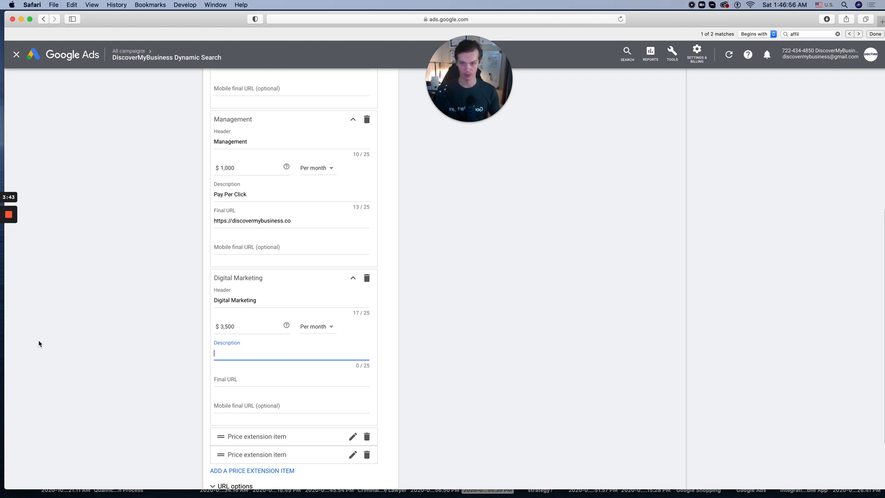
- Change the third item's header to "Full Package"
scroll(323, 305, up, 5)
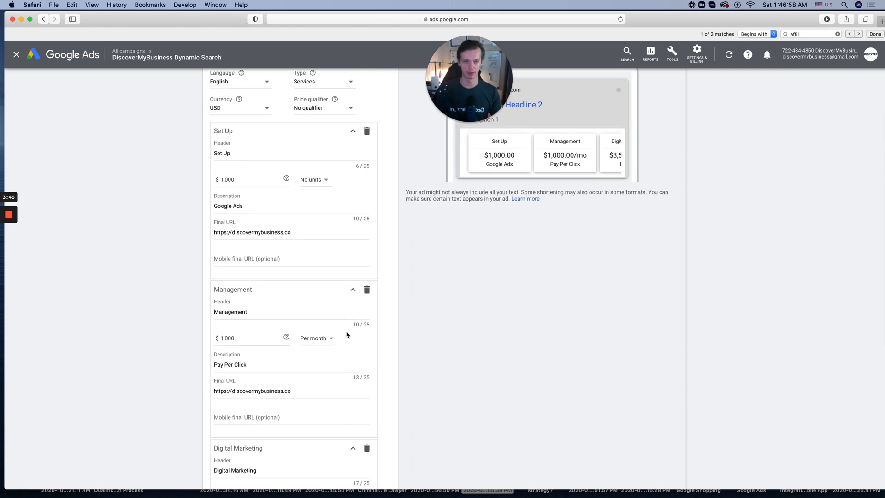
scroll(347, 335, down, 7)
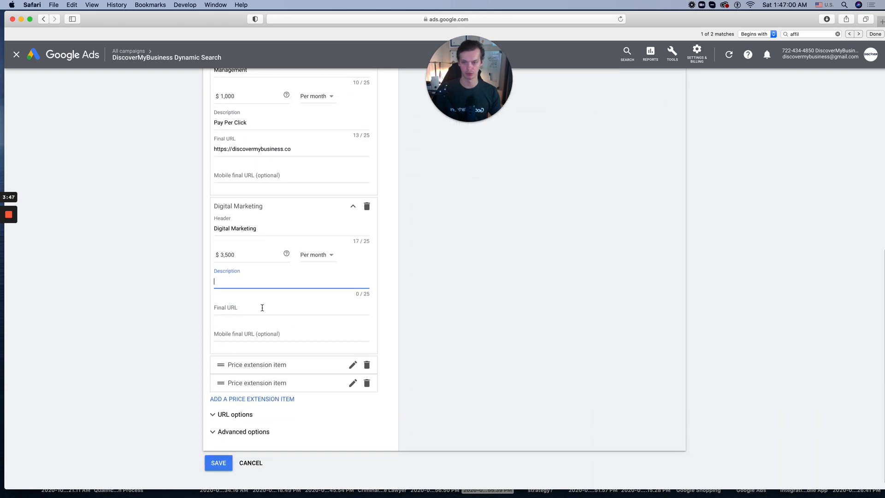
triple_click(226, 229)
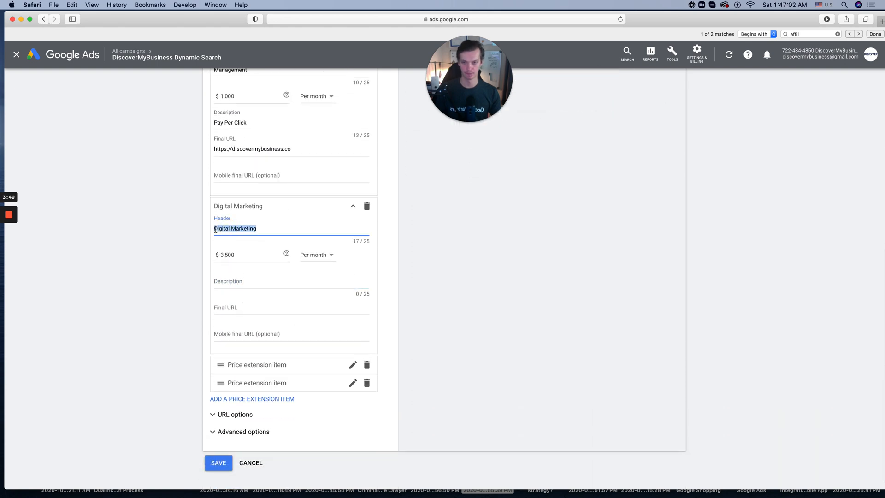
click(215, 229)
text(Full Paca)
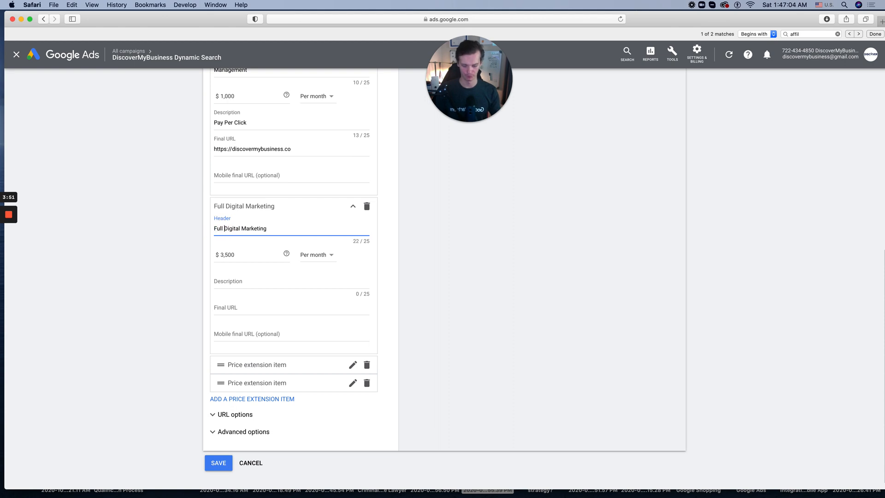
text(kage)
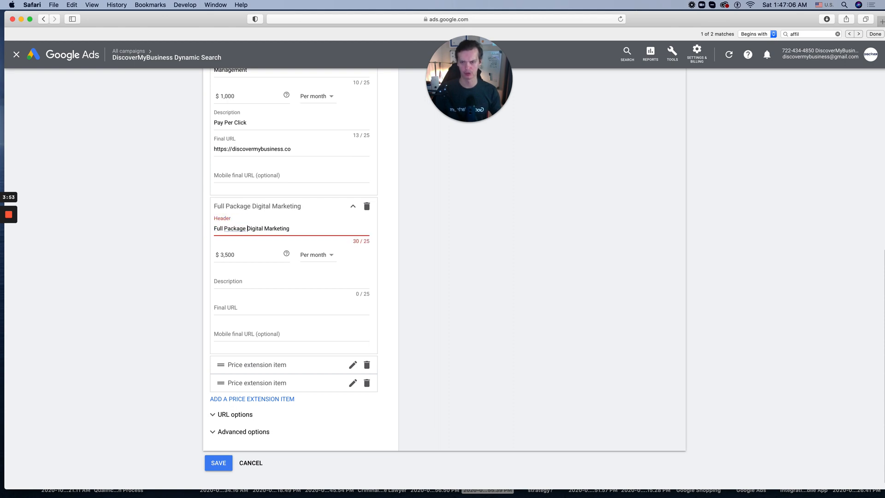
mouse_move(248, 231)
mouse_down()
mouse_move(297, 231)
mouse_move(239, 231)
mouse_up()
double_click(272, 231)
key(BackSpace)
key(BackSpace)
key(BackSpace)
key(BackSpace)
key(BackSpace)
key(BackSpace)
key(BackSpace)
key(BackSpace)
key(BackSpace)
key(BackSpace)
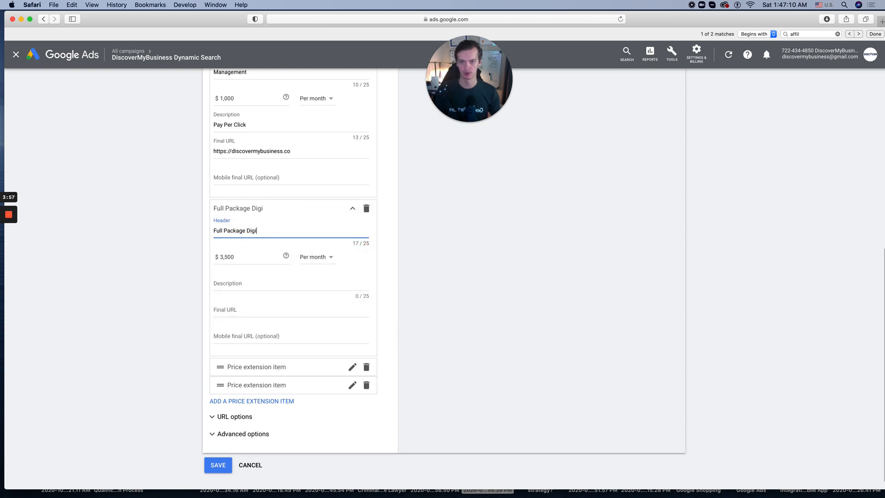
- Enter "Digital Marketing" as the Full Package item's description
key(Tab)
key(Tab)
key(Tab)
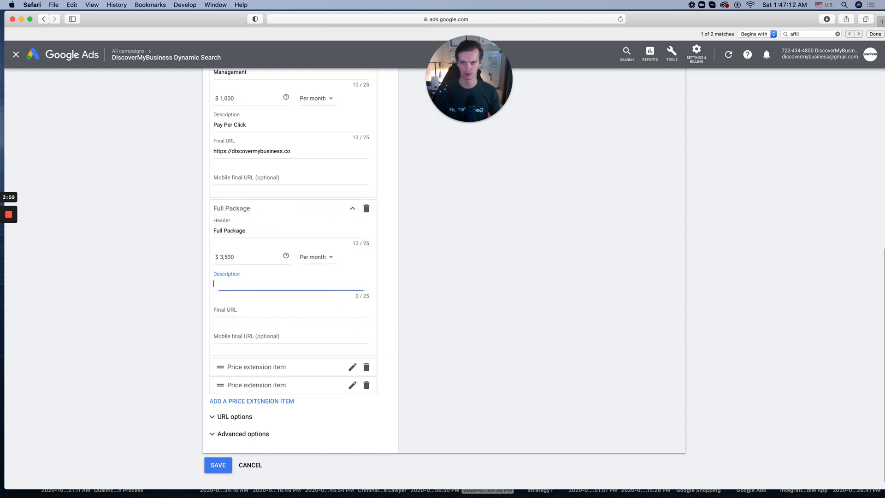
text(Digital Marketing)
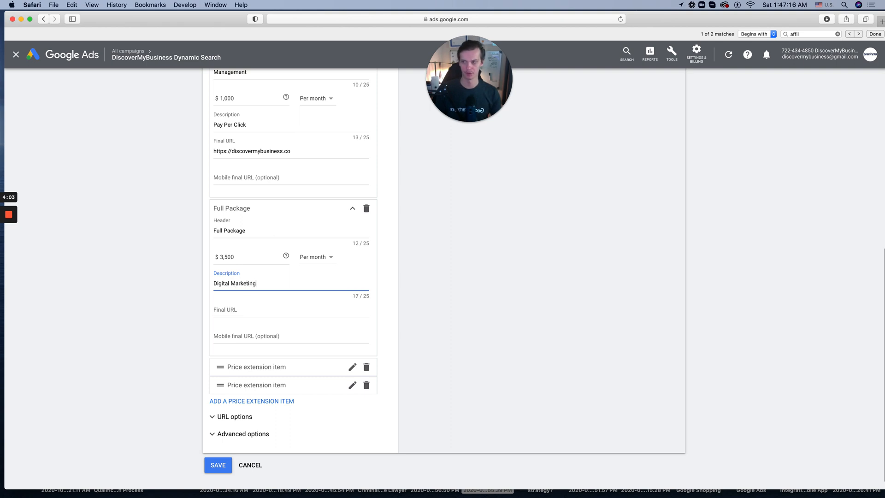
click(464, 30)
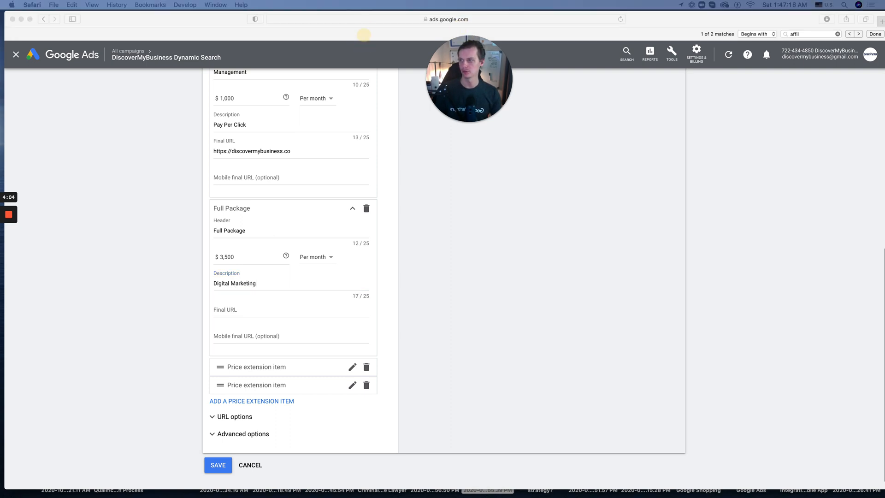
click(281, 308)
text(https://discovermybusiness.co)
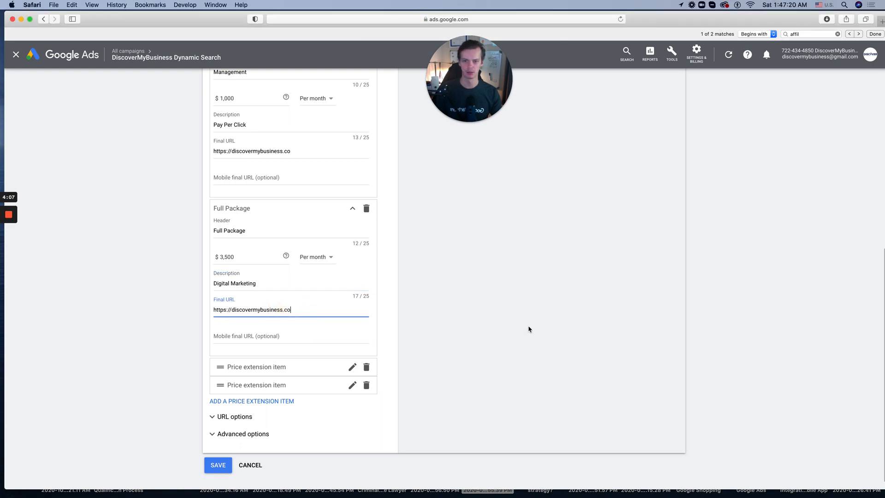
click(529, 329)
- Open the fourth price extension item for editing, with its empty header ready for entry
scroll(366, 351, down, 1)
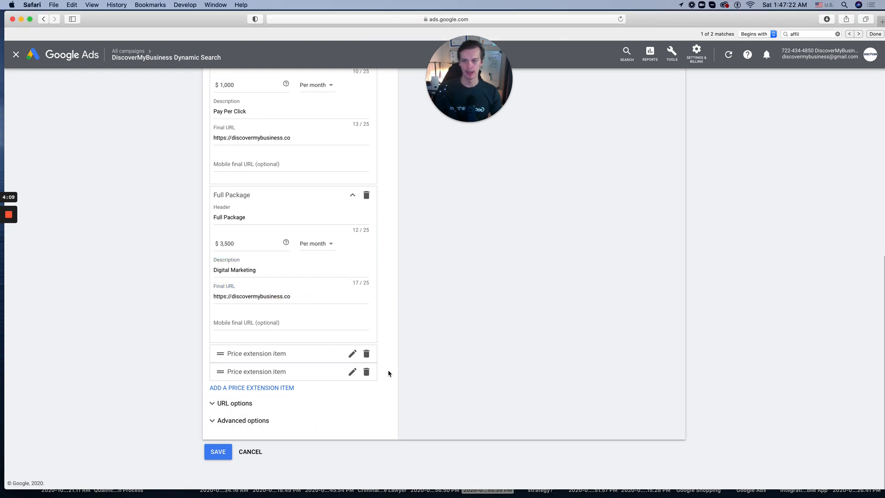
scroll(389, 374, up, 2)
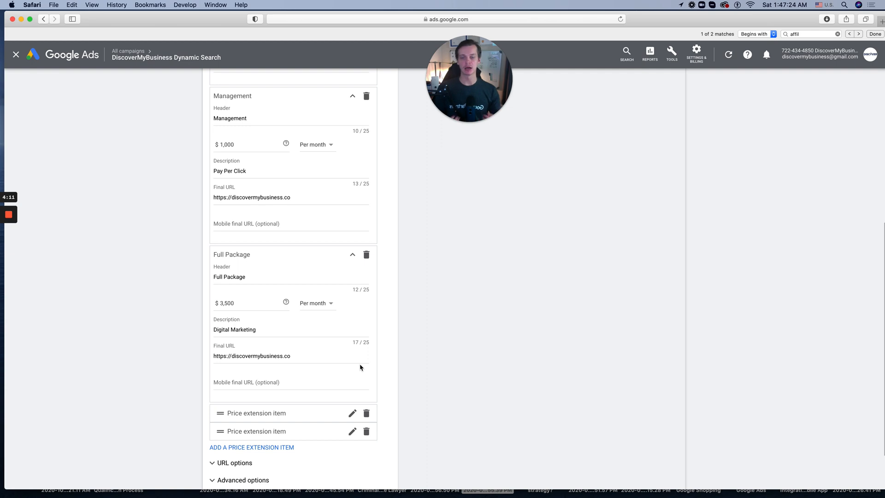
scroll(319, 317, up, 1)
scroll(319, 319, up, 1)
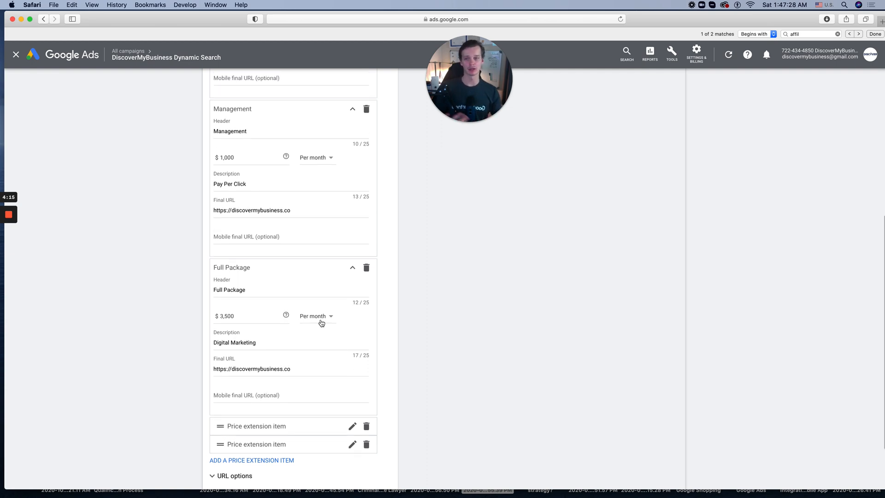
scroll(321, 323, down, 3)
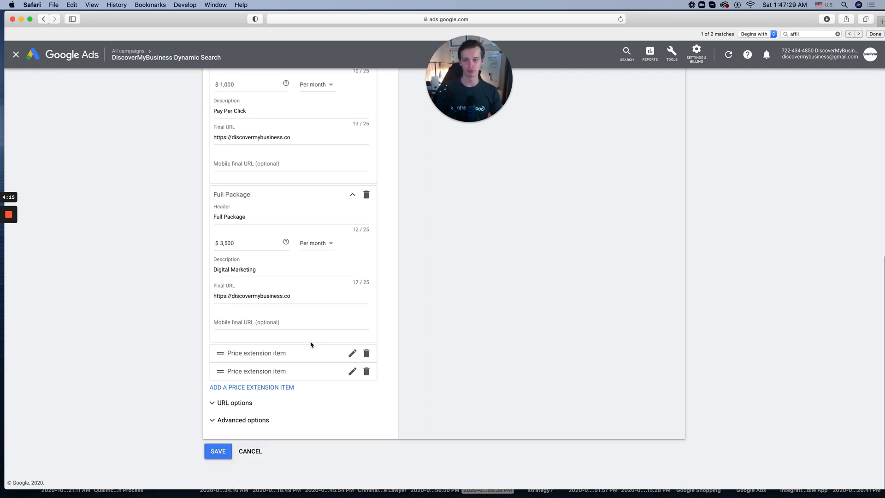
click(248, 359)
click(238, 378)
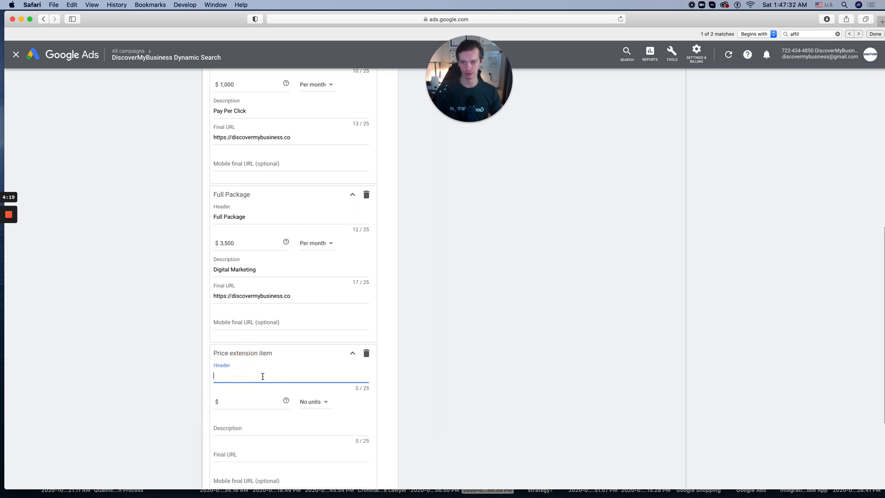
- Swap the first item's texts so its header reads "Google Ads" and its description reads "Set Up"
scroll(518, 375, up, 10)
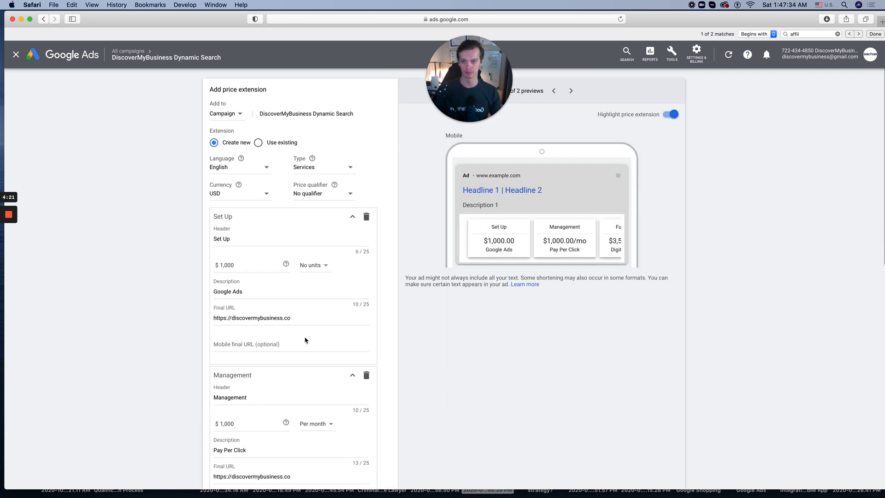
scroll(267, 261, down, 1)
triple_click(239, 260)
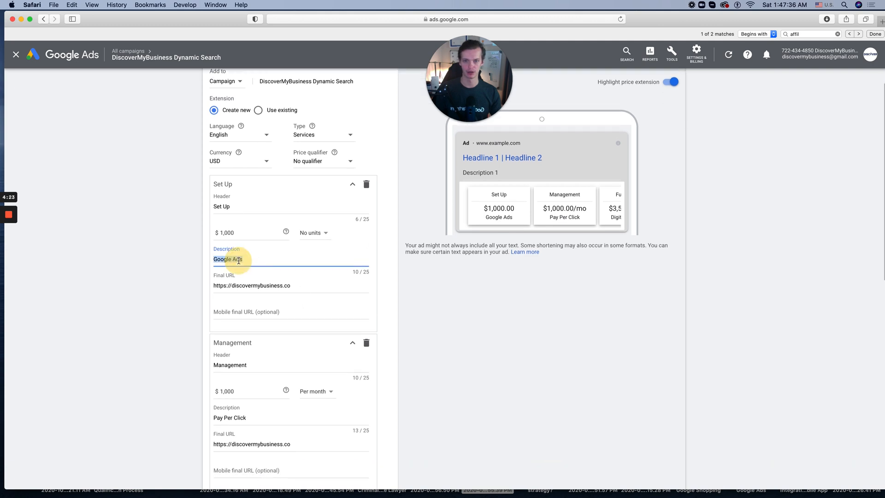
key(super+c)
triple_click(246, 207)
key(super+v)
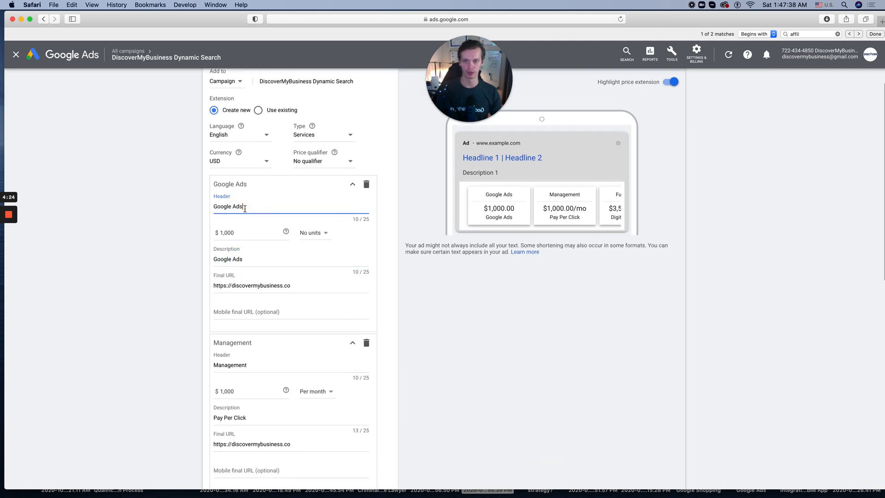
triple_click(244, 258)
text(Set Up)
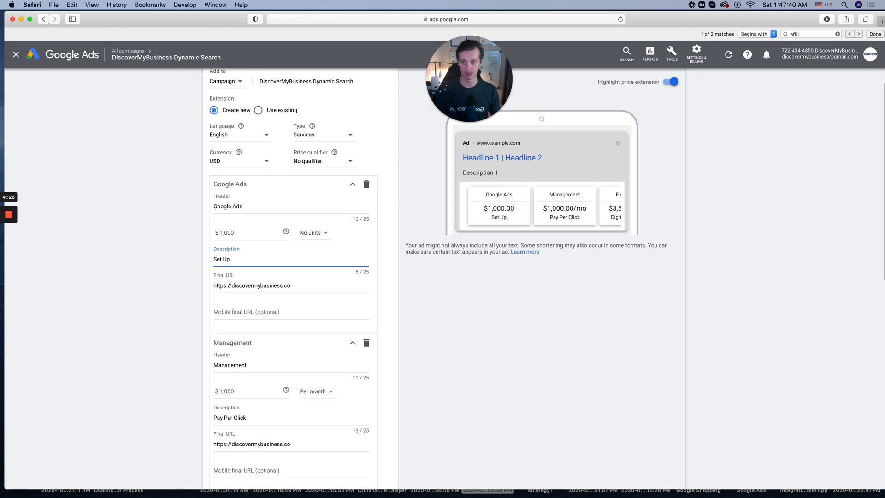
- Replace the Management item's description with "Google Ads"
scroll(248, 314, down, 4)
triple_click(248, 314)
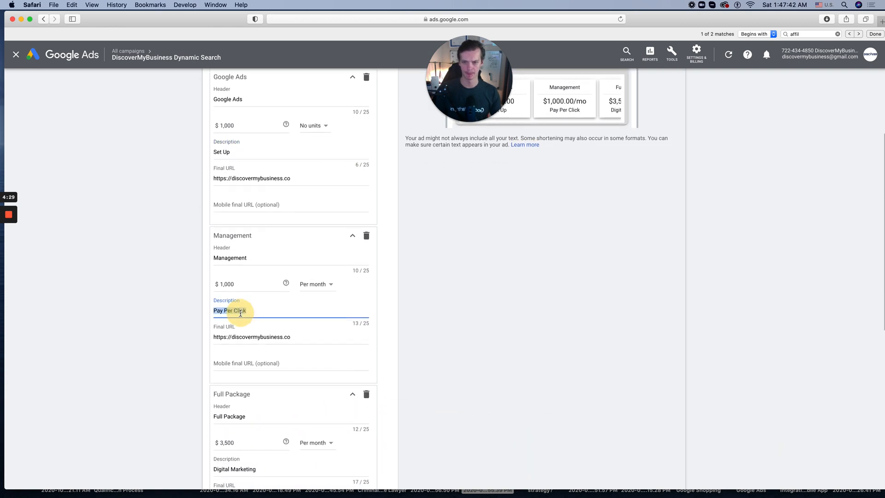
text(Google Ads)
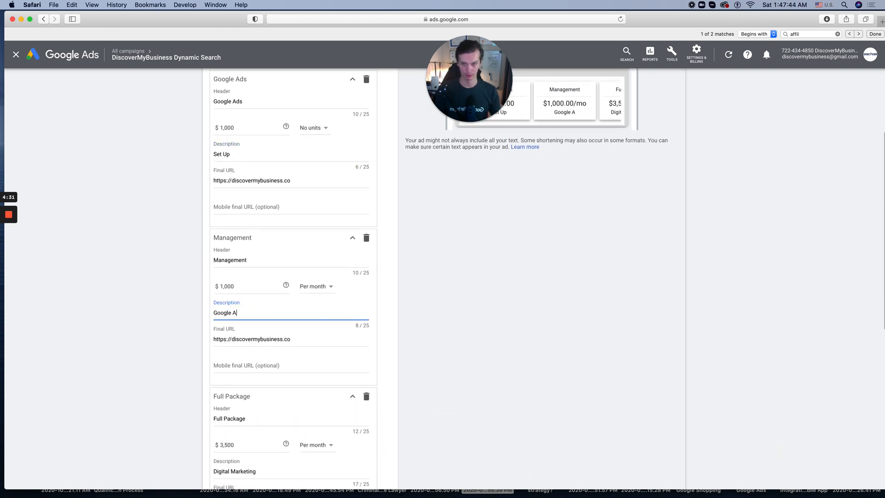
- Change the second item's header from Management to "Pay Per Click"
triple_click(234, 261)
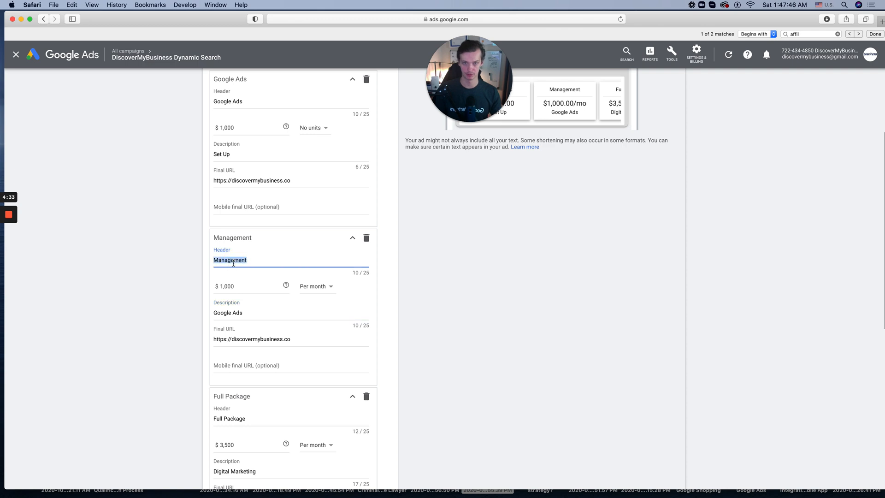
scroll(235, 276, up, 2)
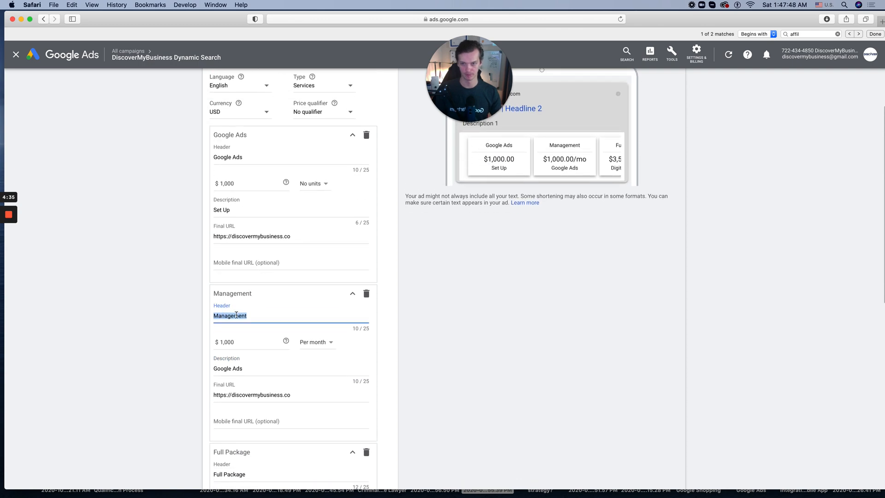
text(Pa)
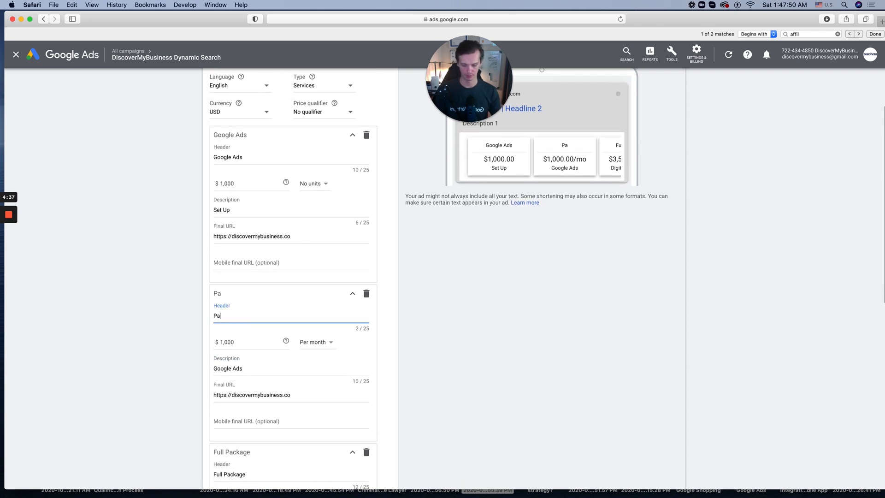
text(y Per Clik)
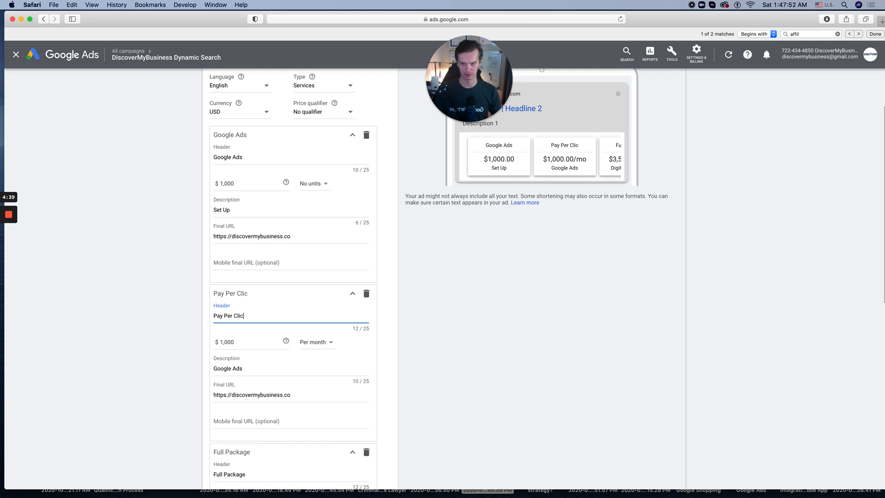
text(k)
click(253, 364)
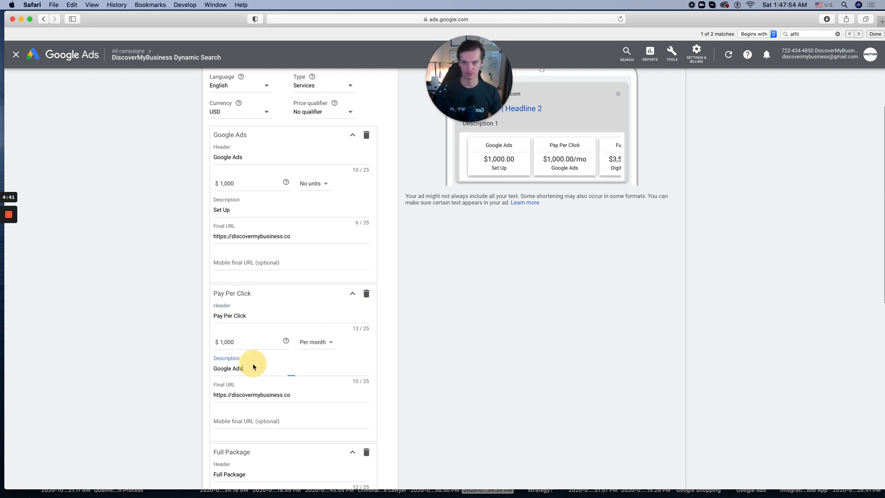
- Replace the Pay Per Click item's description with "Management"
click(324, 345)
triple_click(241, 370)
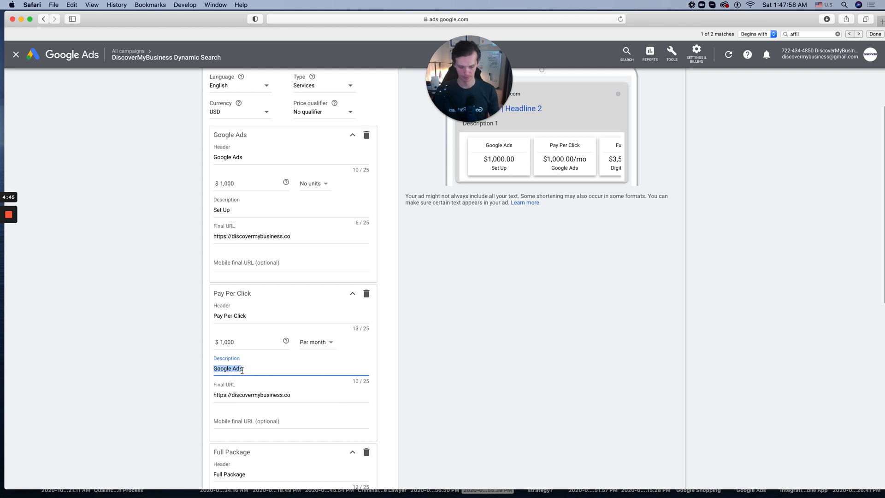
text(Management)
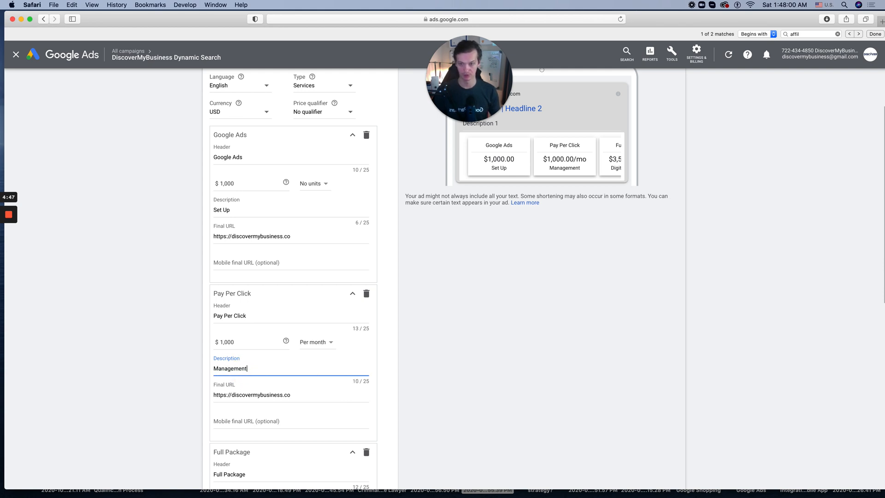
- Swap the third item's texts so its header reads "Digital Marketing" and its description reads "Full Package"
scroll(259, 386, down, 5)
triple_click(251, 342)
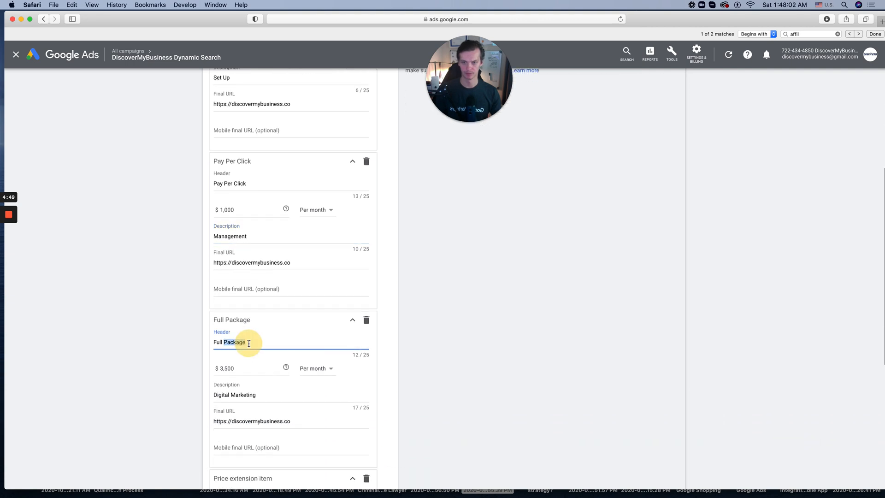
scroll(259, 332, down, 2)
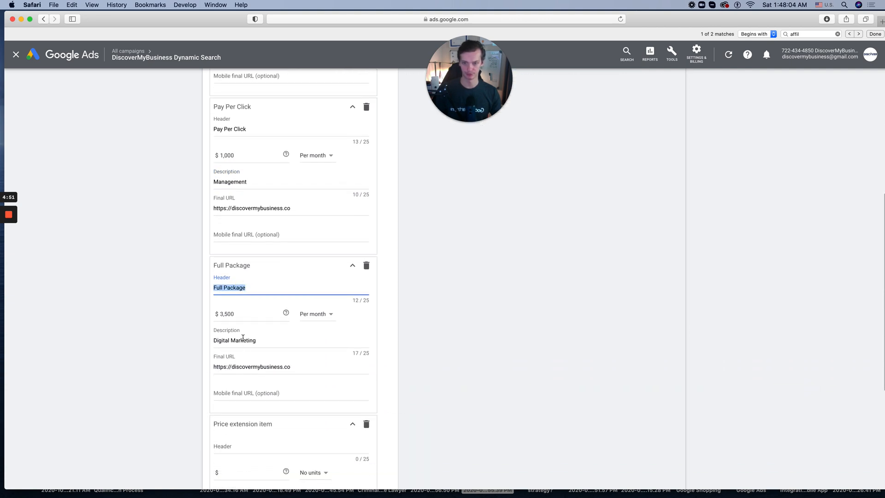
triple_click(237, 340)
key(super+c)
triple_click(231, 287)
key(super+v)
click(228, 338)
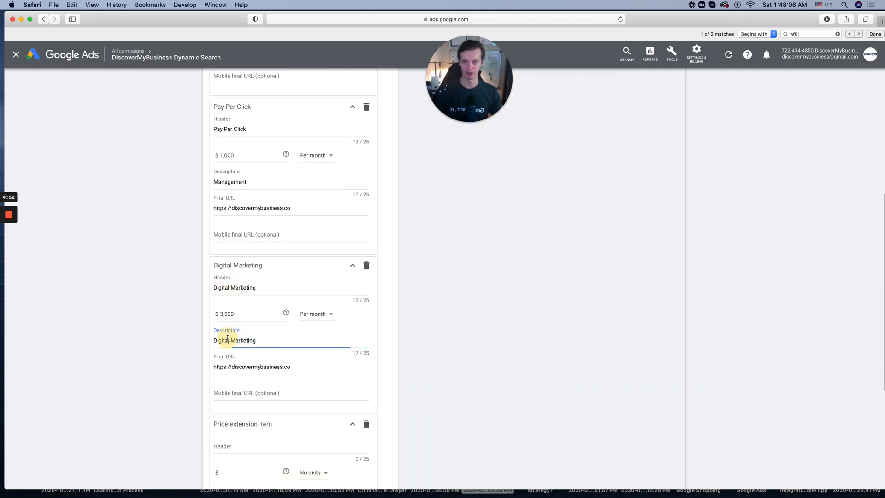
triple_click(228, 338)
text(Full Package)
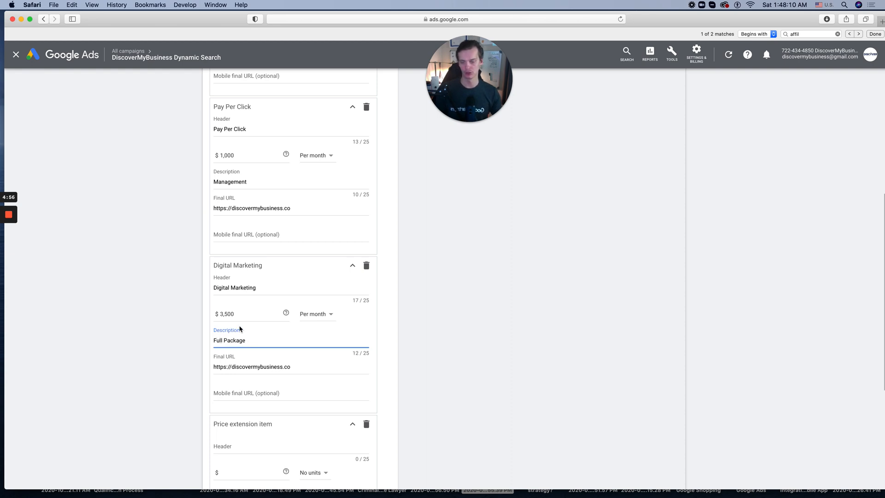
- Set the Digital Marketing item's price to $5,500
click(233, 314)
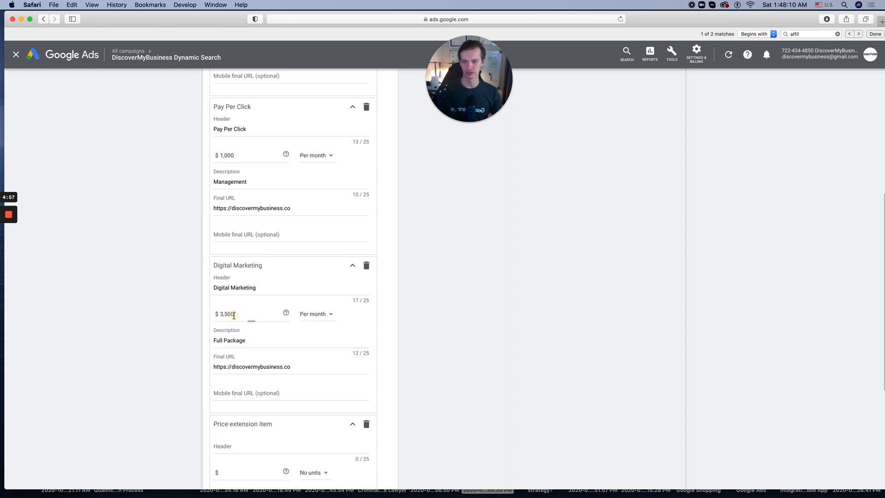
key(BackSpace)
text(5)
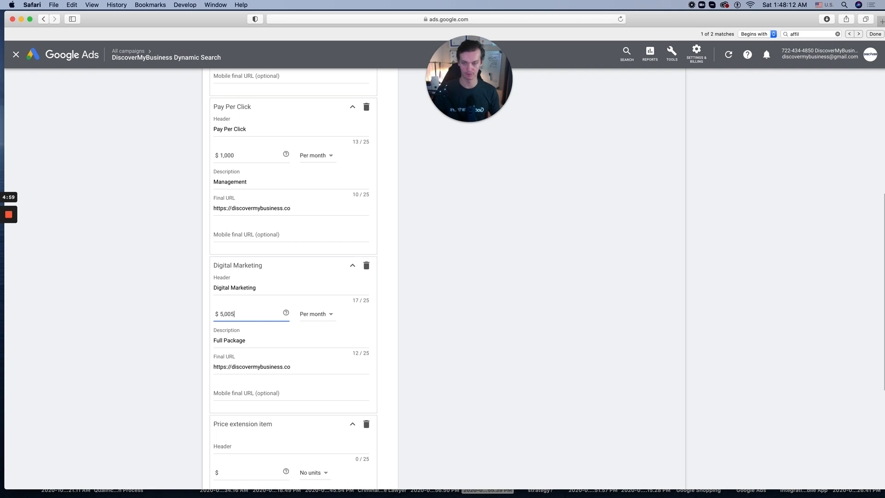
key(BackSpace)
key(BackSpace)
key(BackSpace)
text(500)
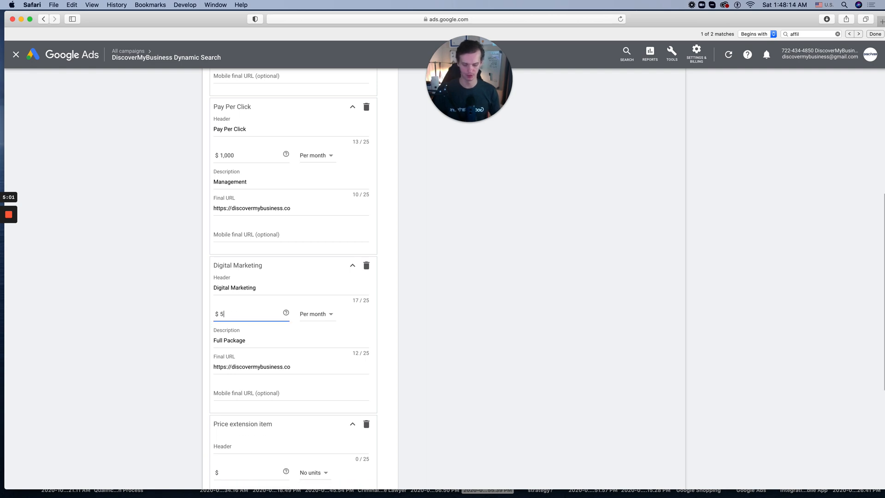
- Enter "Search Engine Optimization" as the header of the fourth price extension item
scroll(245, 363, down, 5)
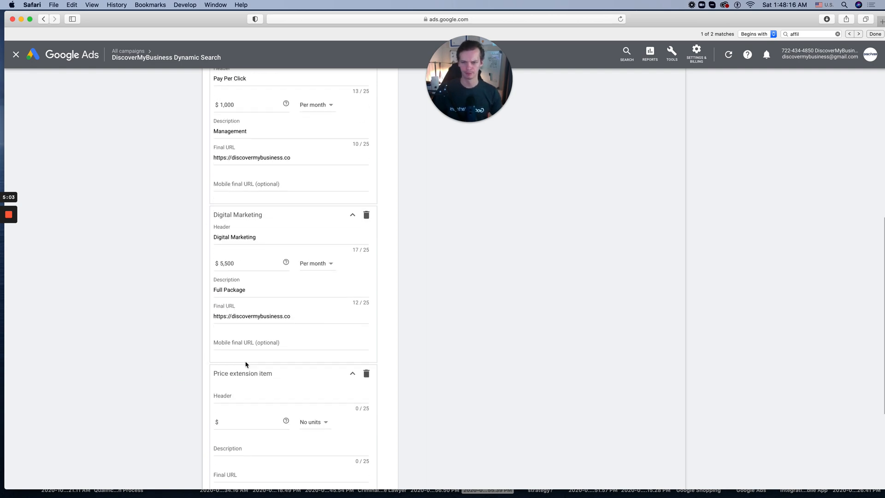
click(241, 288)
text(Scoail)
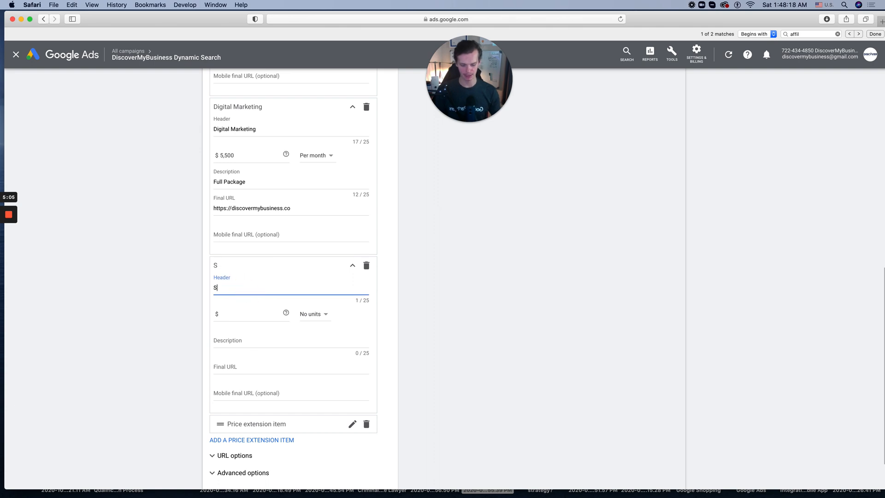
key(BackSpace)
key(BackSpace)
key(BackSpace)
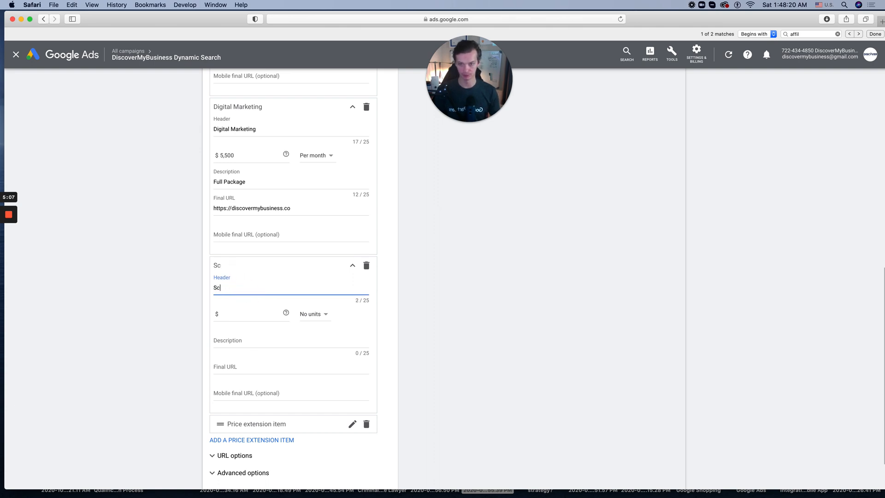
text(earch Engine )
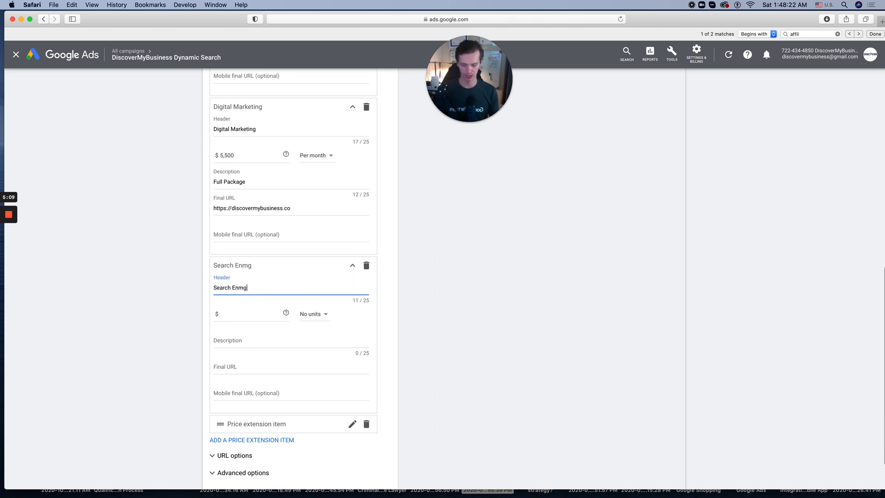
text(Opt)
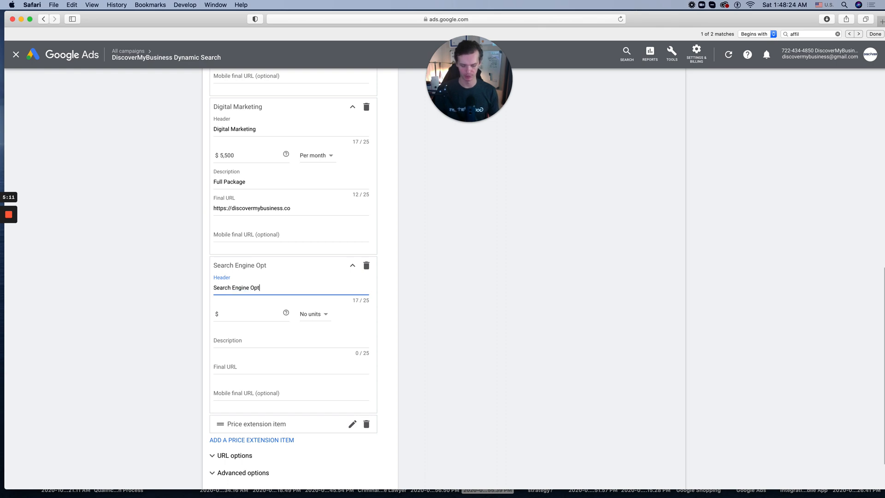
text(imization)
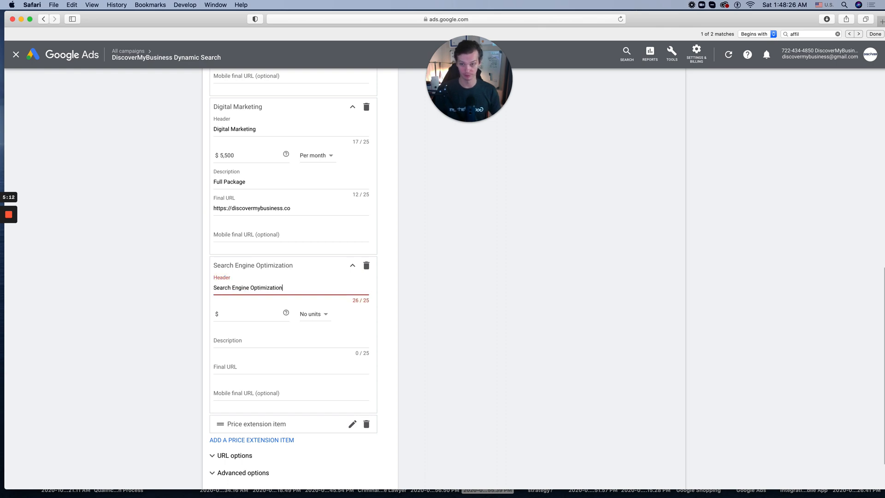
- Price the fourth item at $1,000 per month
click(238, 322)
text(1000)
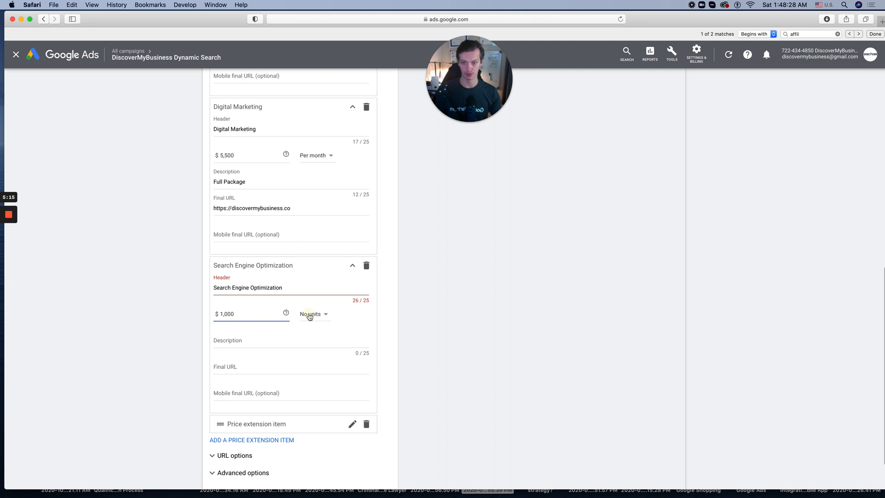
click(310, 316)
click(326, 379)
- Replace the fourth item's header with the abbreviation "SEO"
double_click(270, 291)
key(BackSpace)
key(alt+BackSpace)
key(alt+BackSpace)
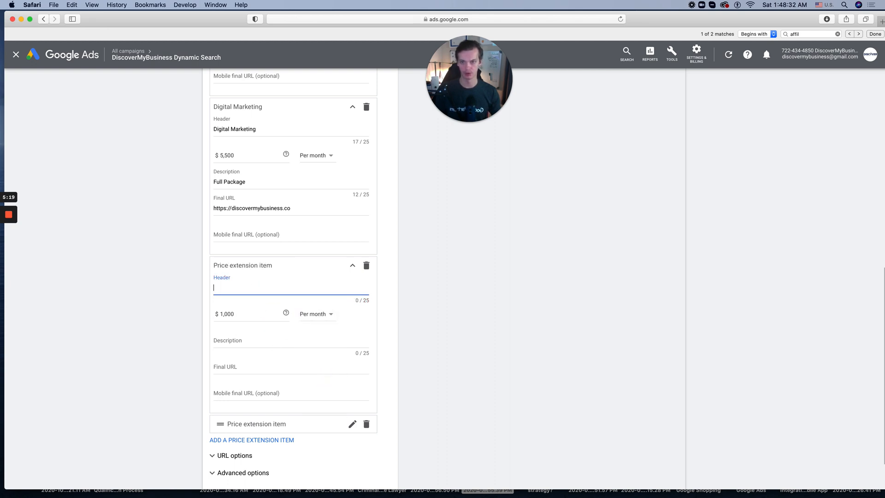
text(SEO)
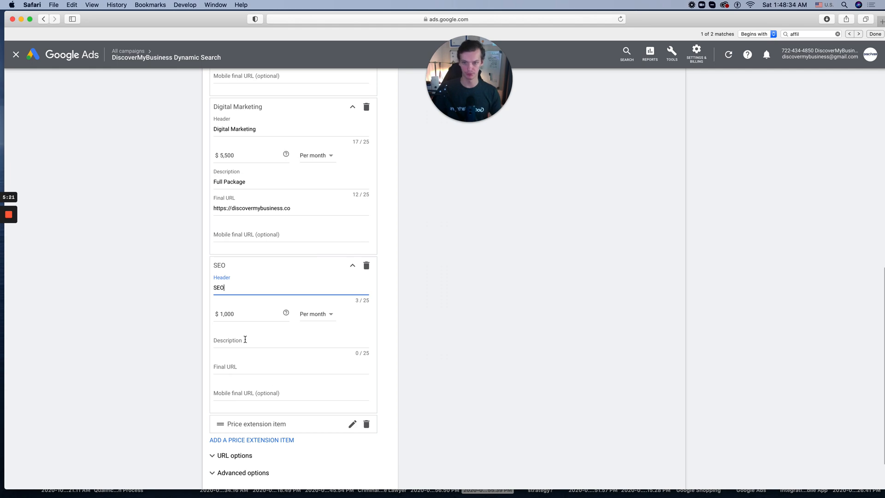
click(245, 340)
scroll(341, 318, up, 10)
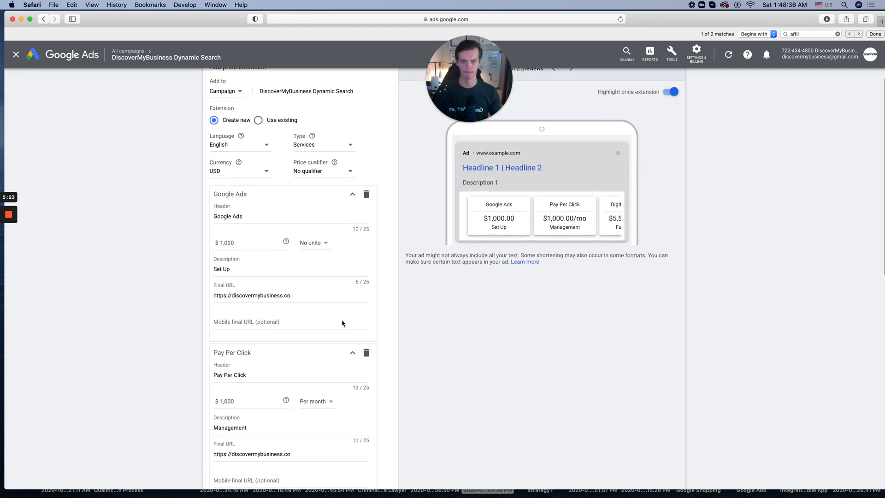
scroll(341, 322, down, 10)
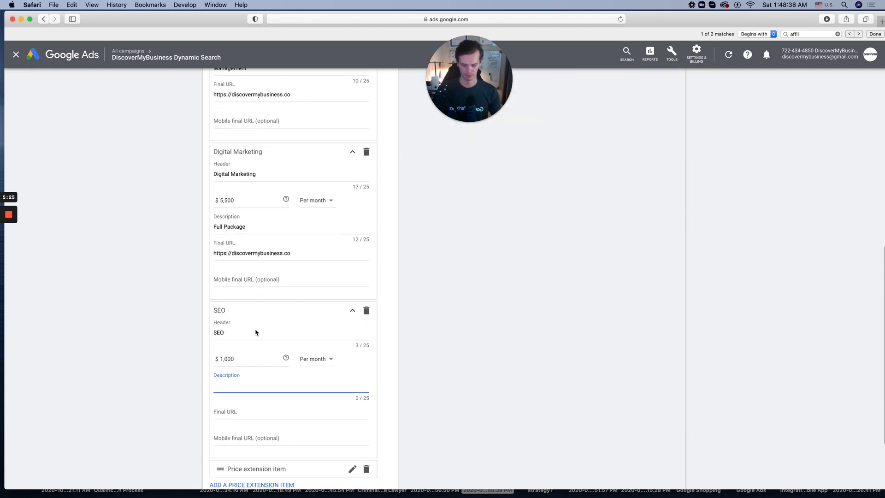
text(Management)
key(Tab)
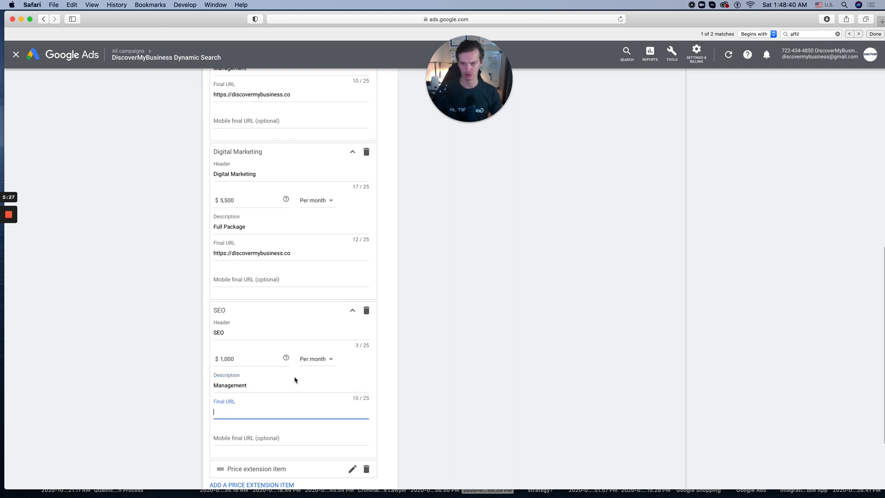
scroll(293, 380, down, 1)
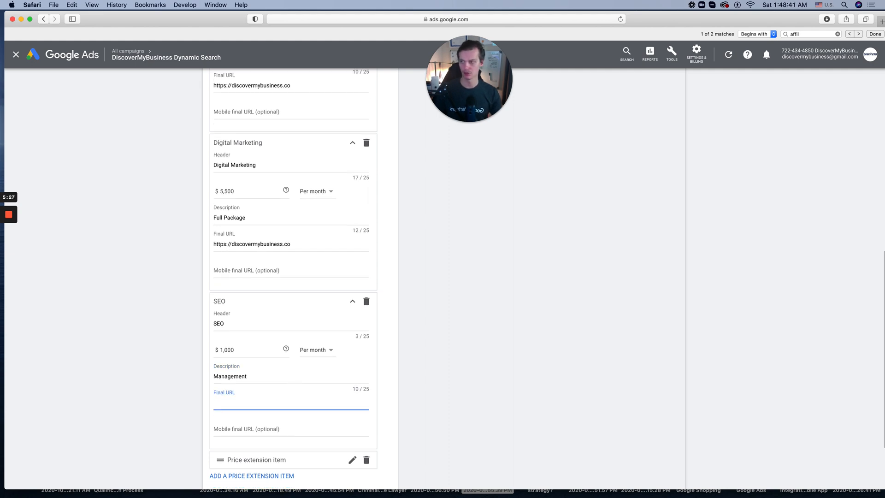
click(283, 407)
text(https://discovermybusiness.co)
- Open the fifth price extension item and enter "Social Media Marketing" as its header
scroll(438, 408, down, 3)
click(250, 387)
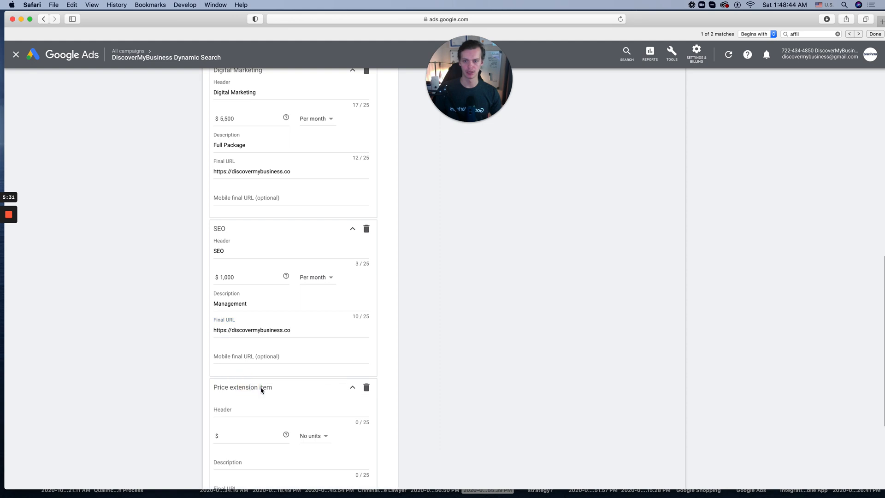
scroll(290, 386, down, 3)
click(244, 354)
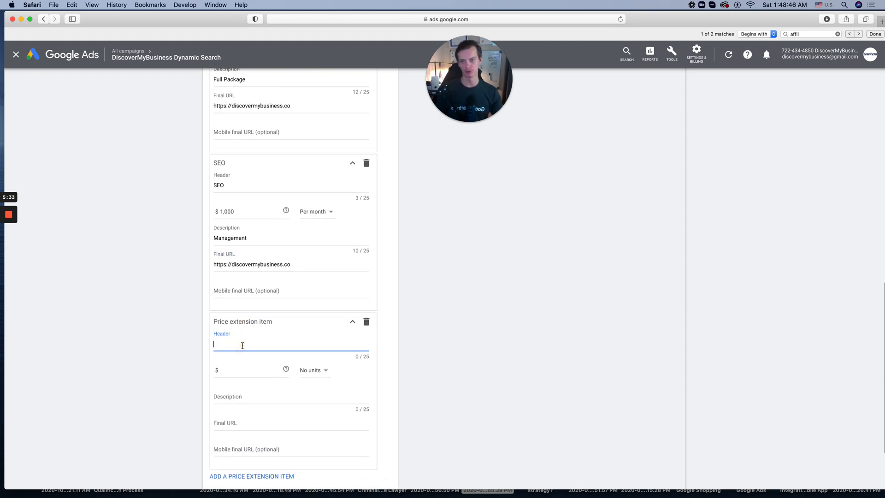
text(Scoail Med)
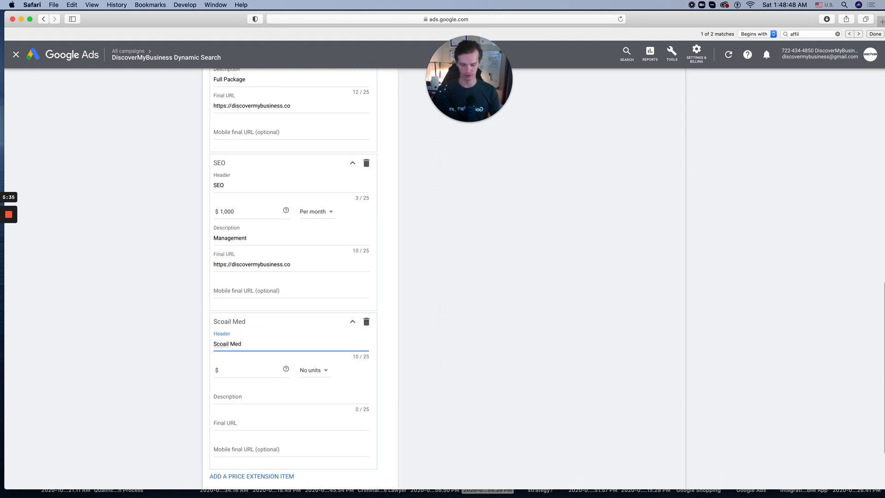
text(ia Marketing)
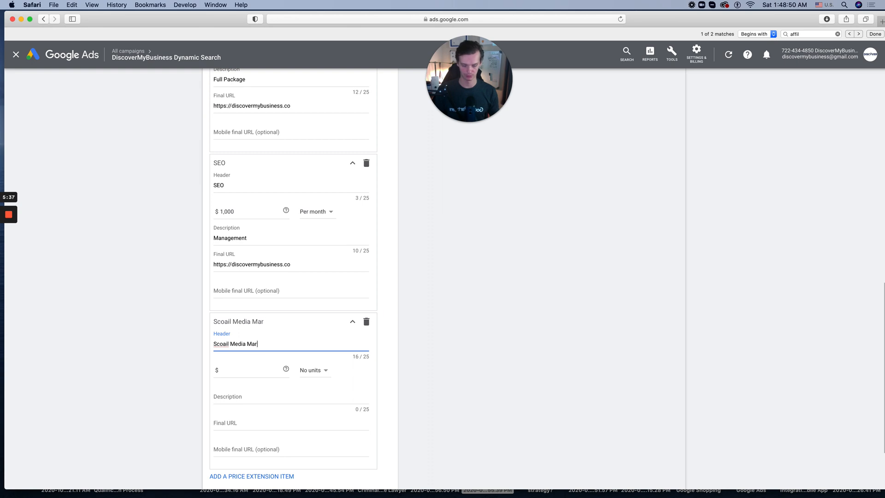
right_click(220, 345)
click(234, 342)
double_click(221, 344)
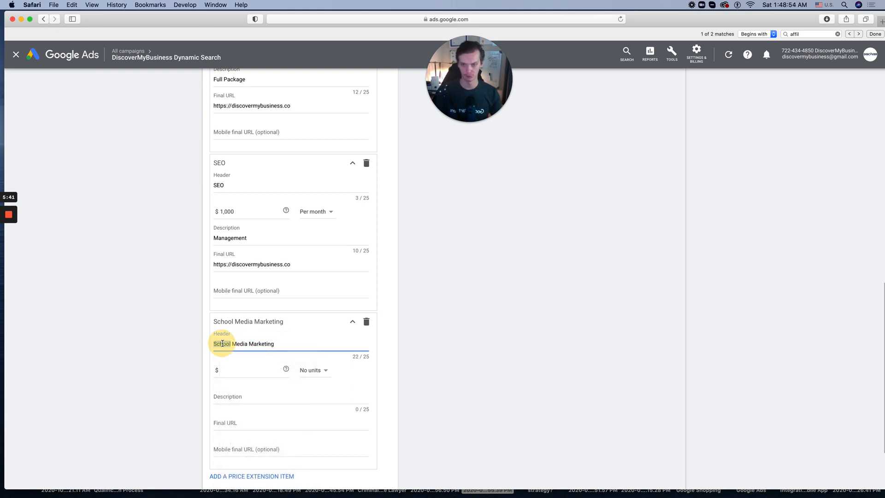
text(Social)
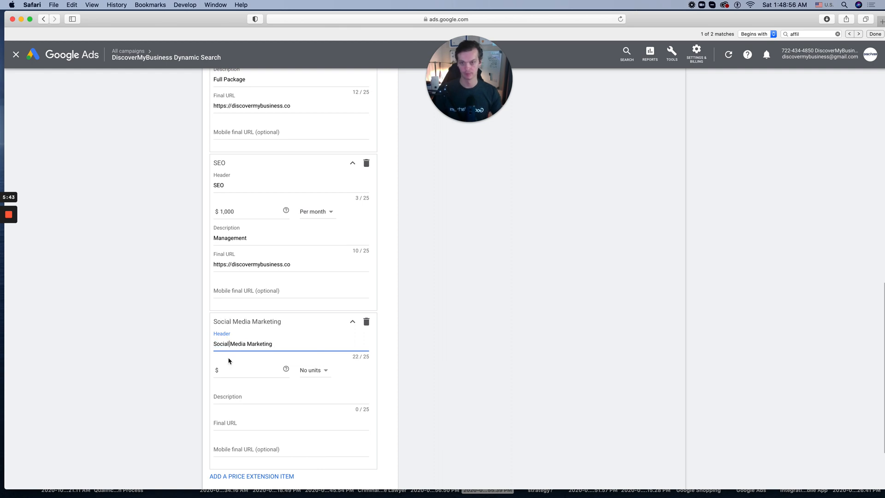
- Price the Social Media Marketing item at $1,000 per month
click(223, 368)
text(1,0)
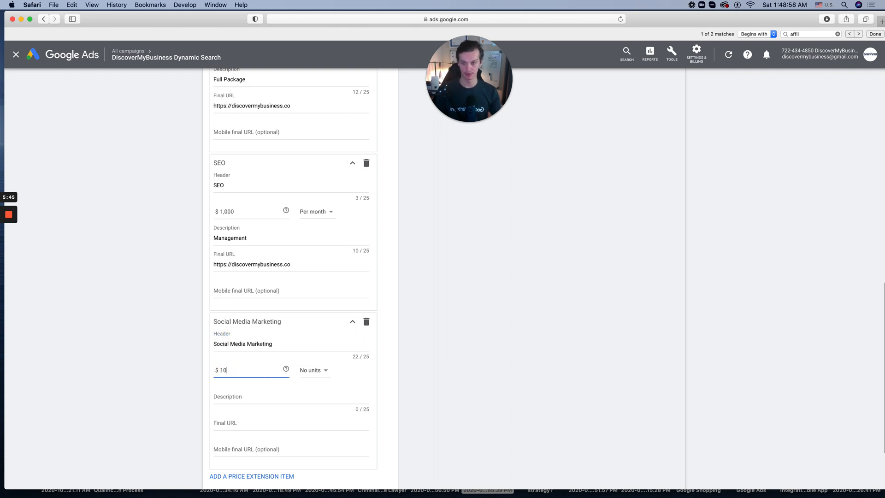
text(00)
click(322, 372)
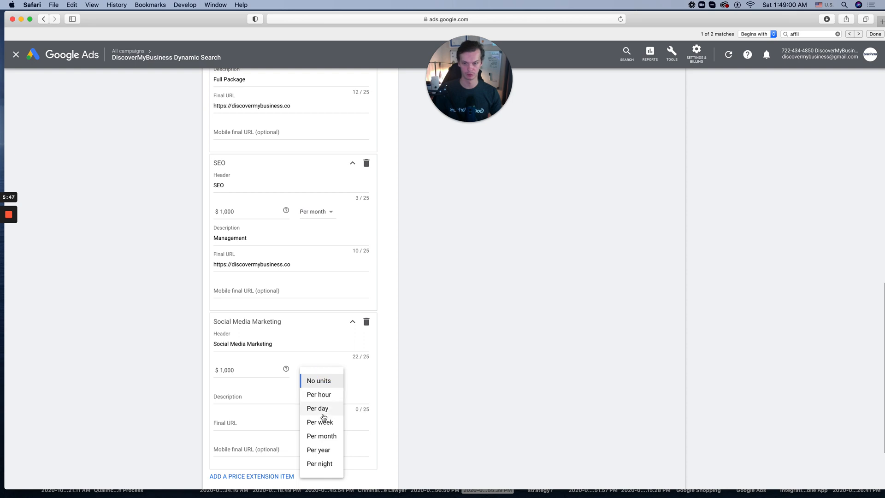
click(325, 437)
click(232, 398)
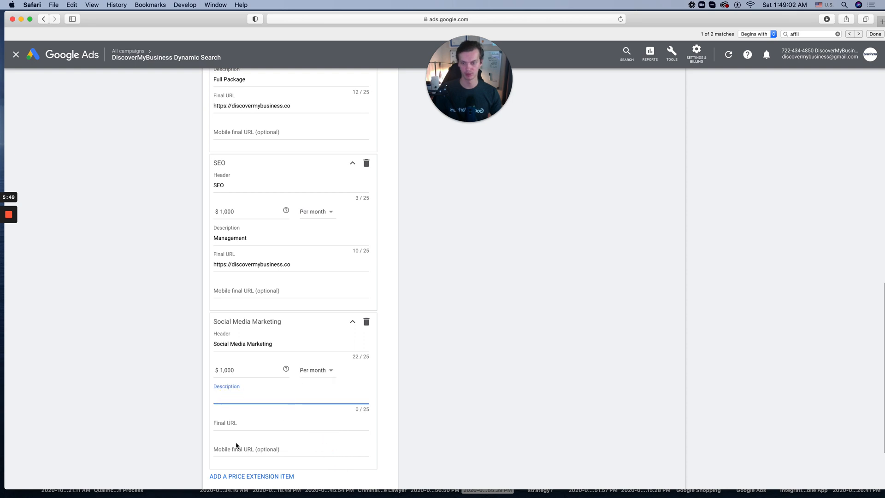
text(Ma)
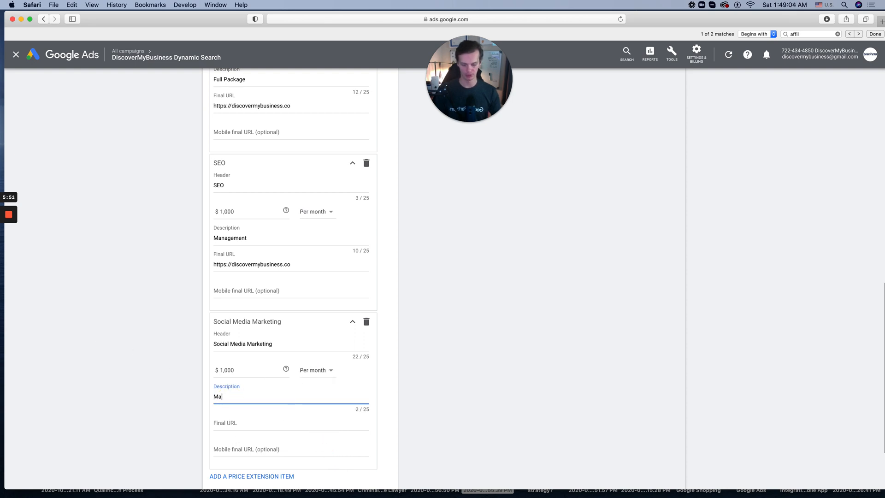
text(nagement)
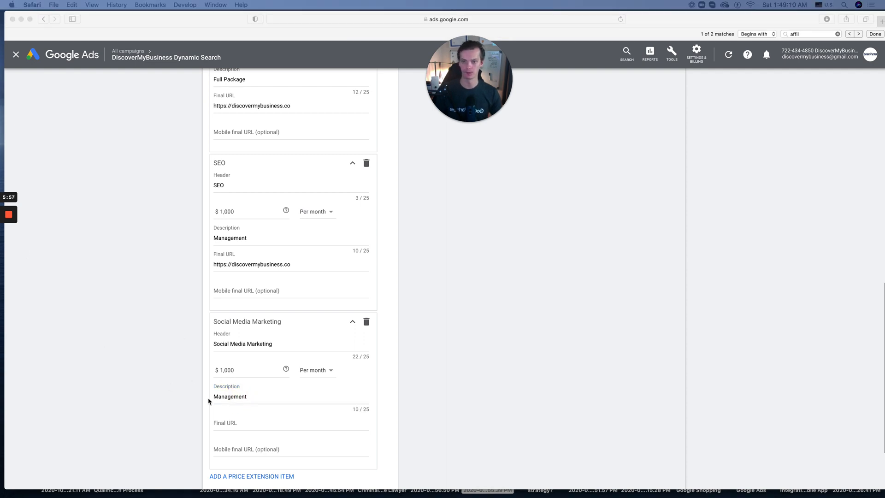
click(262, 423)
text(https://discovermybusiness.co)
- Review the completed price extension items and save the extension to the campaign
scroll(436, 405, down, 2)
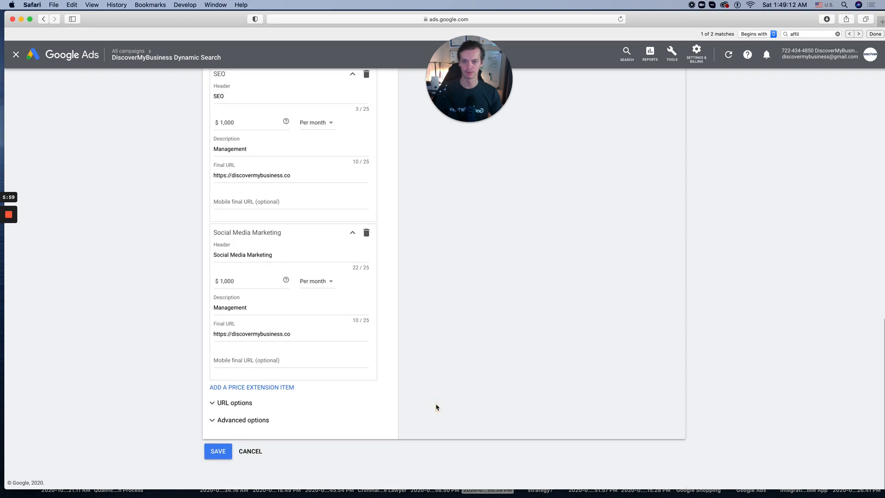
scroll(438, 370, up, 10)
scroll(438, 370, down, 15)
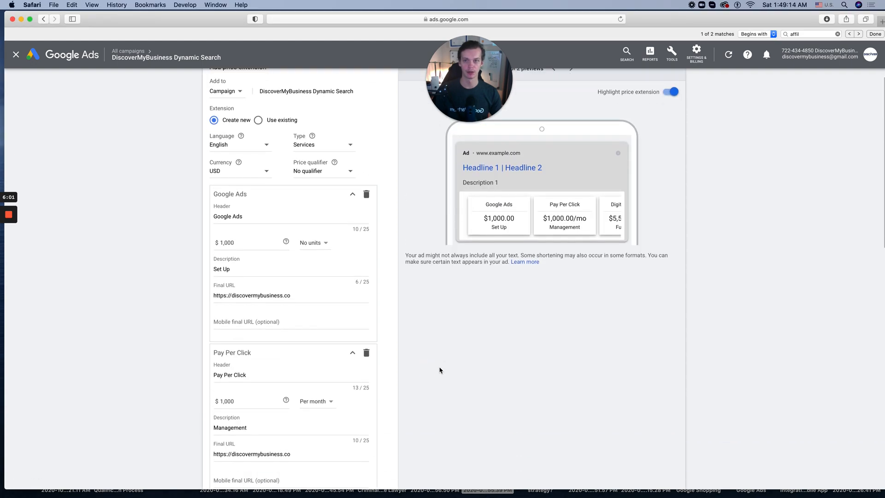
click(229, 453)
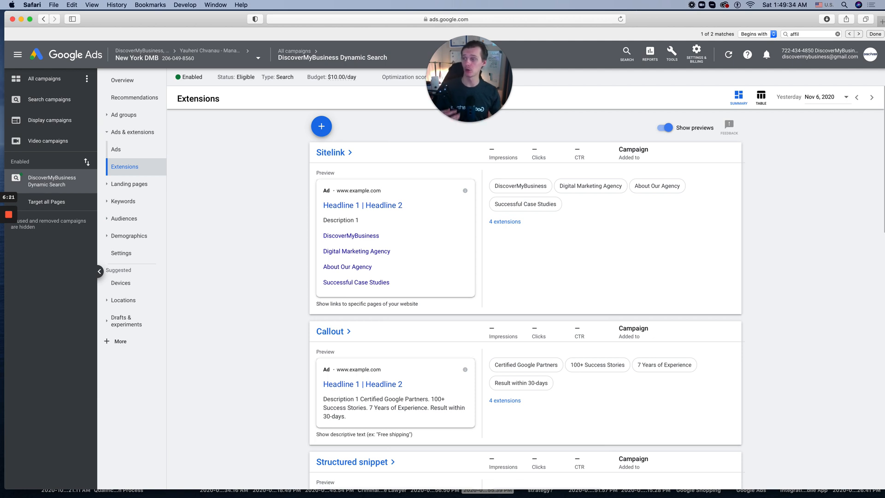
click(547, 30)
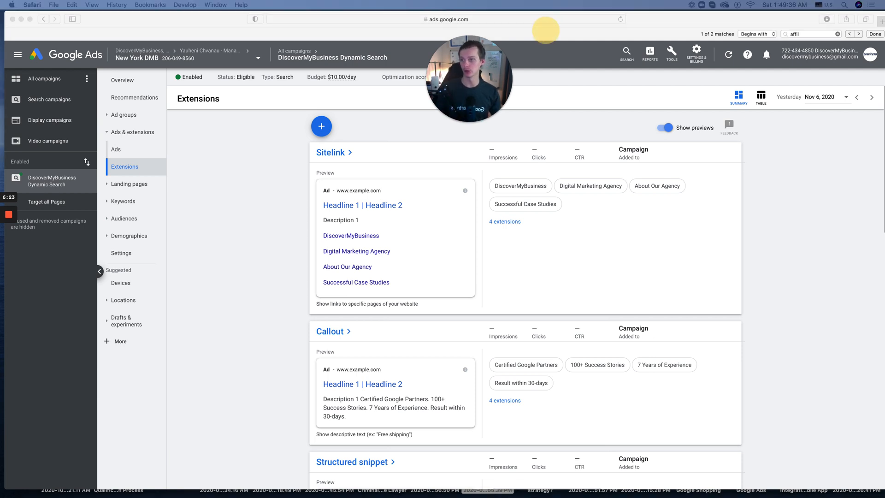